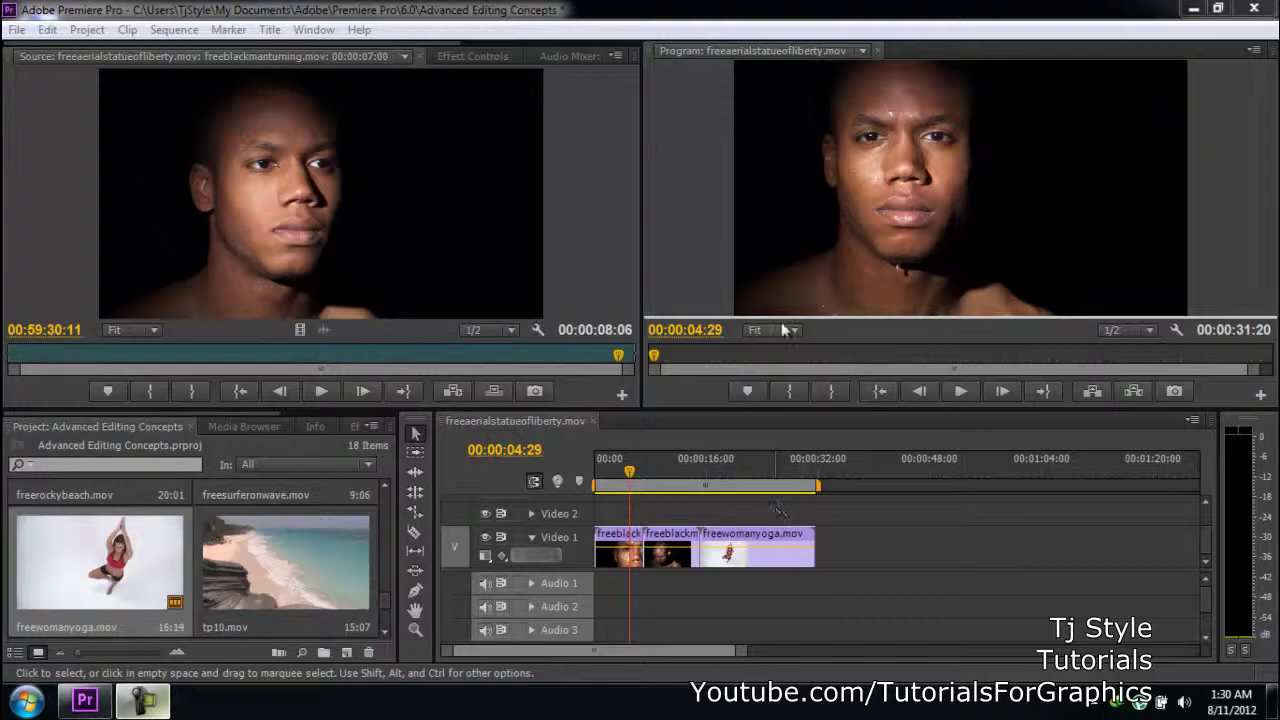
Clear all three existing clips off the Video 1 track.
left_click(548, 18)
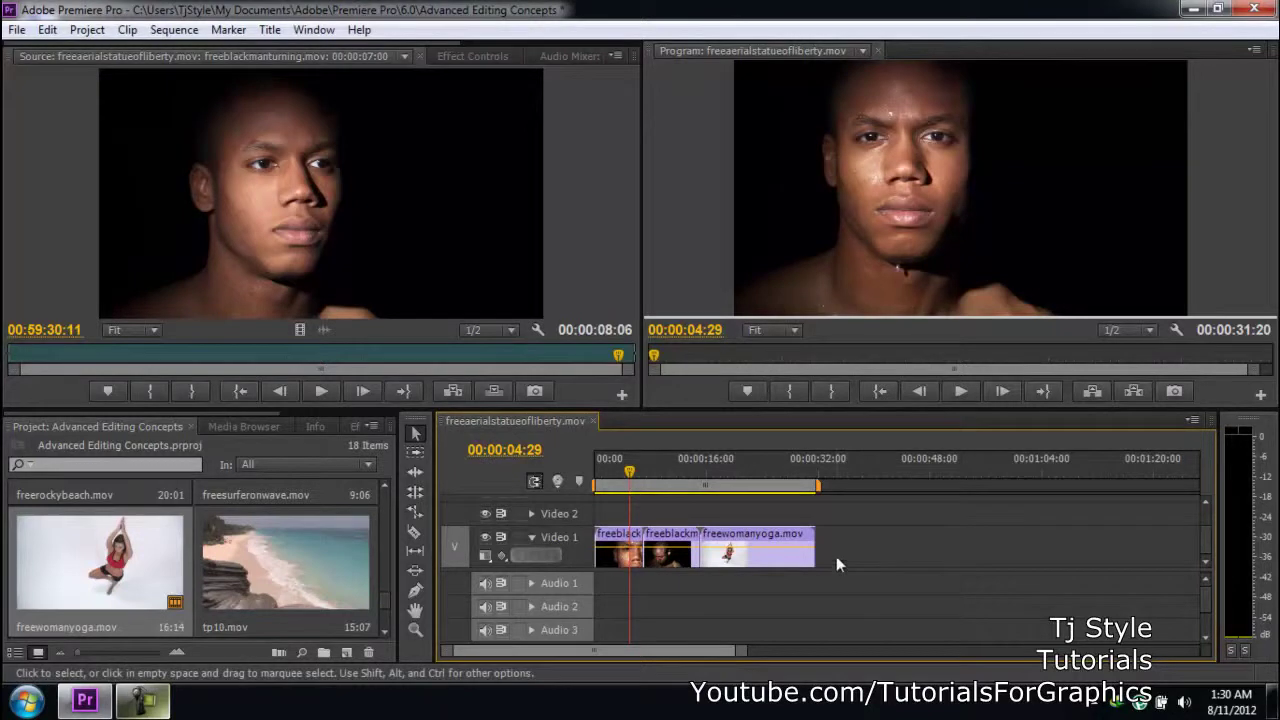
left_click_drag(629, 478, 632, 478)
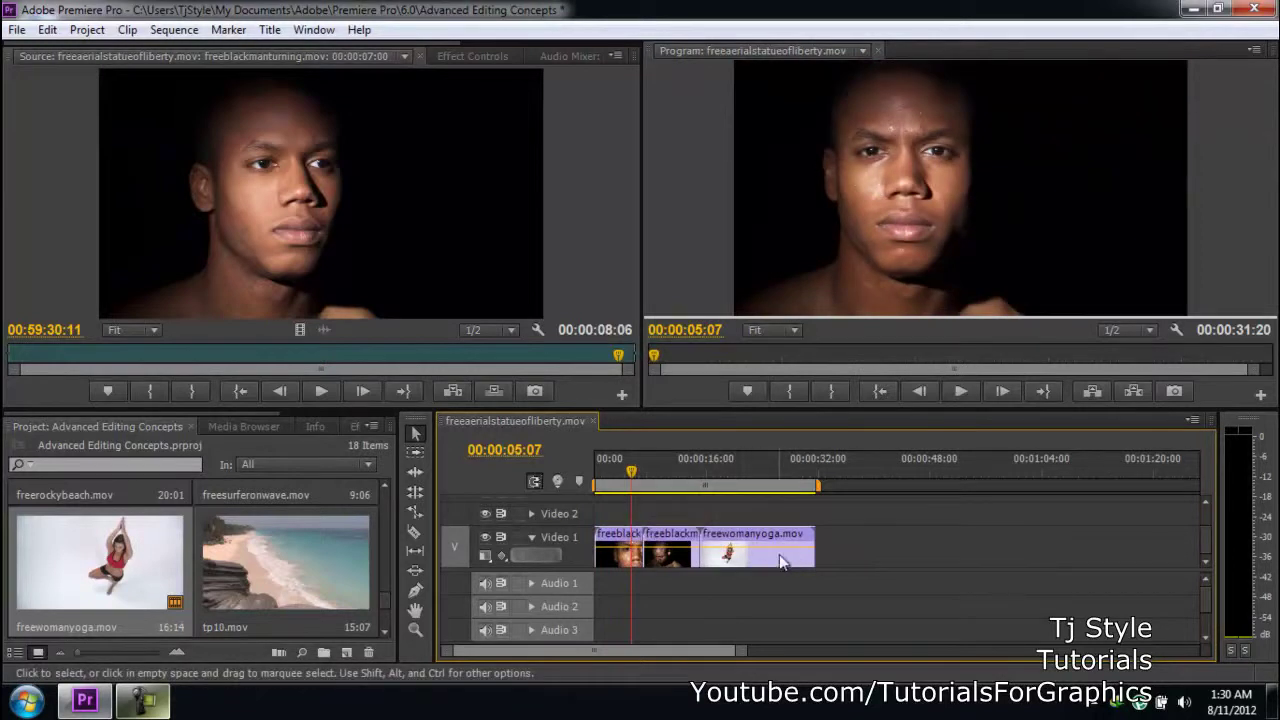
left_click_drag(632, 478, 665, 478)
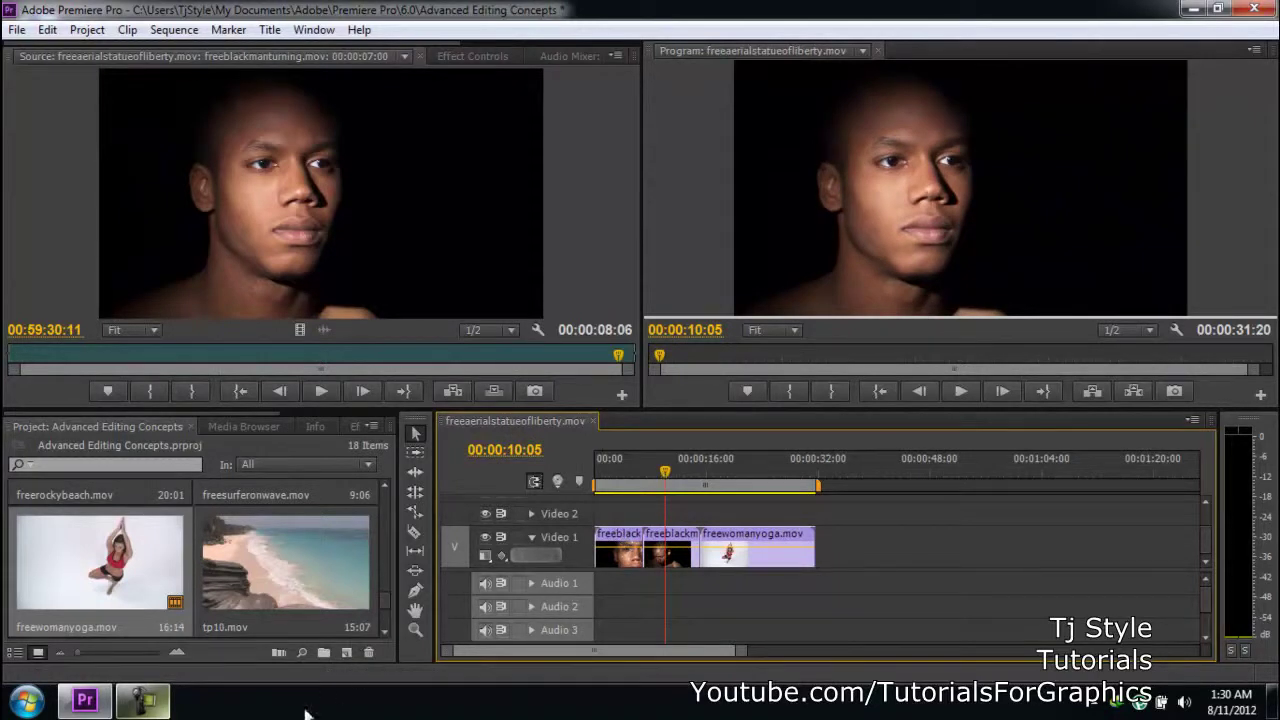
left_click(145, 703)
left_click(145, 703)
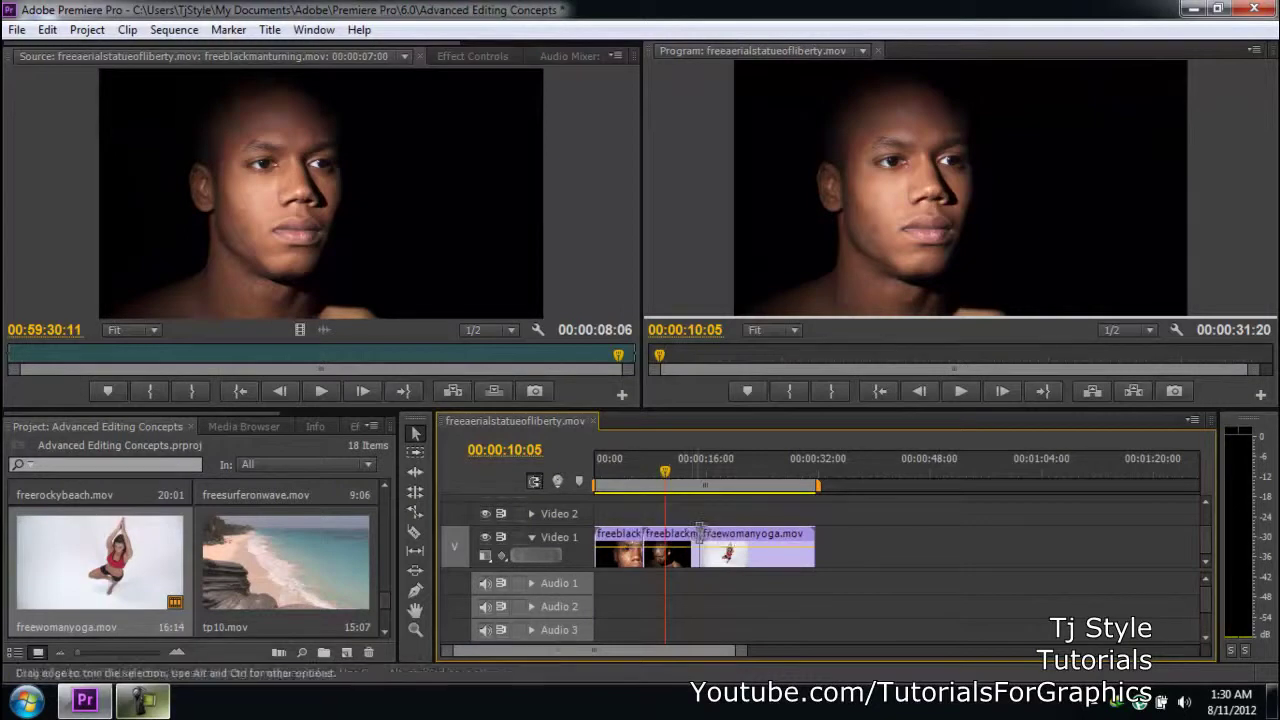
left_click_drag(858, 520, 622, 573)
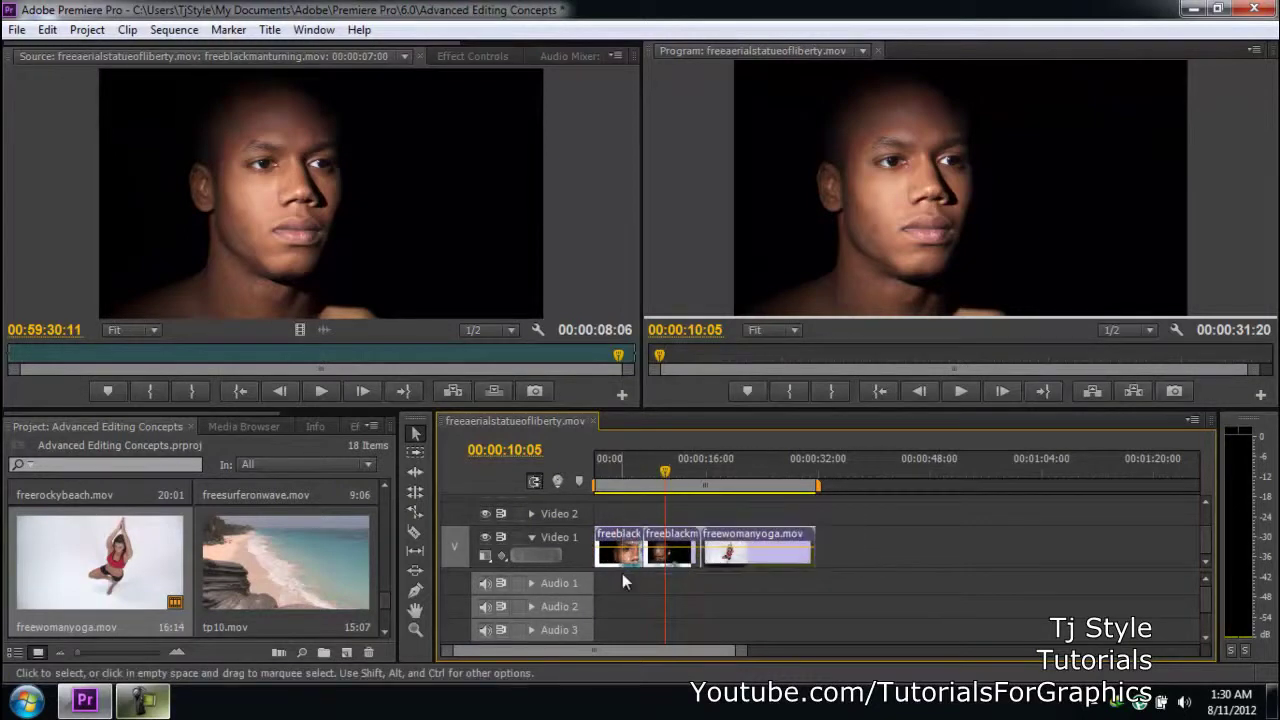
key("Delete")
Place freeblackmanzoom and freeblackmanturning at the start of Video 1.
scroll(199, 539, "up", 5)
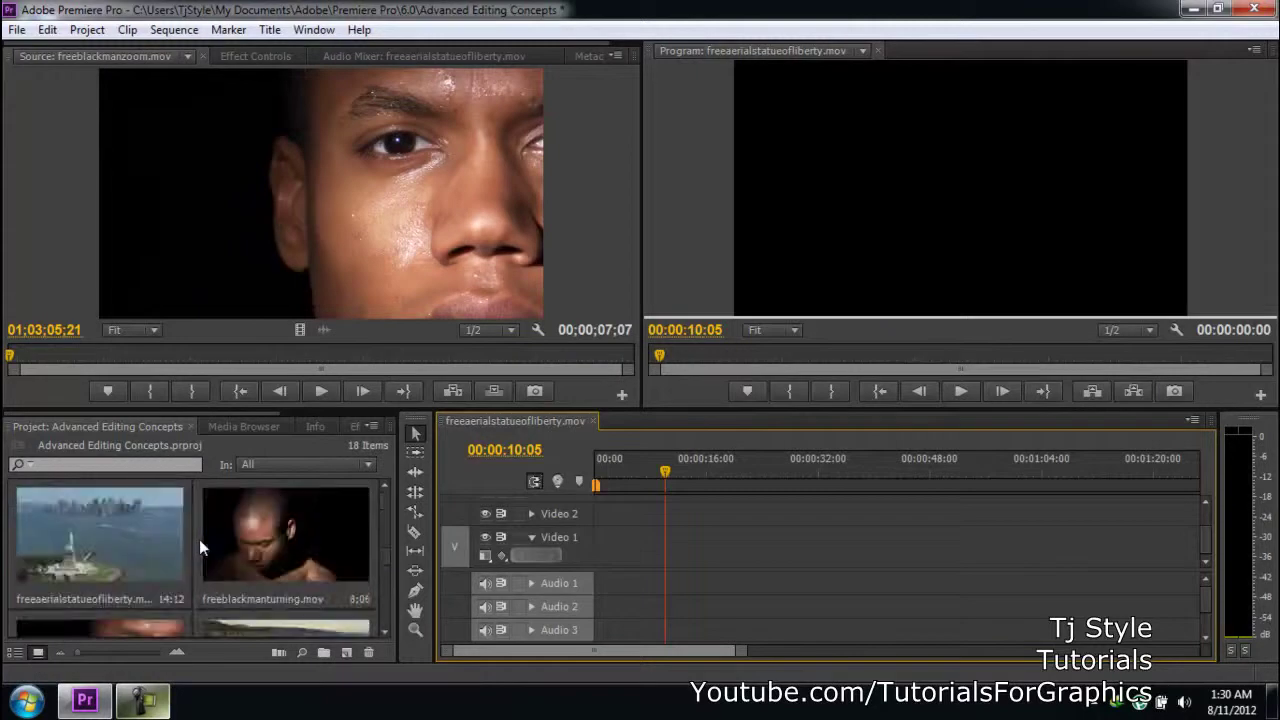
left_click(325, 552)
scroll(230, 558, "down", 1)
left_click(132, 564, "shift")
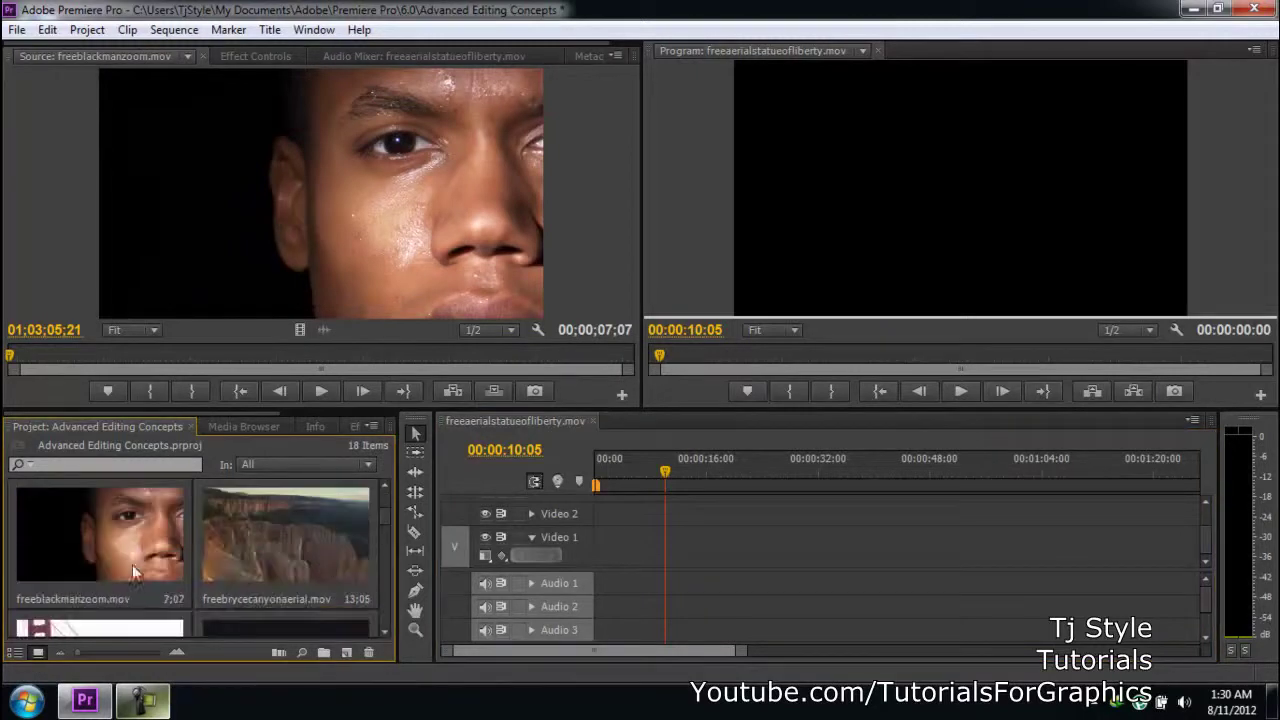
scroll(298, 570, "up", 1)
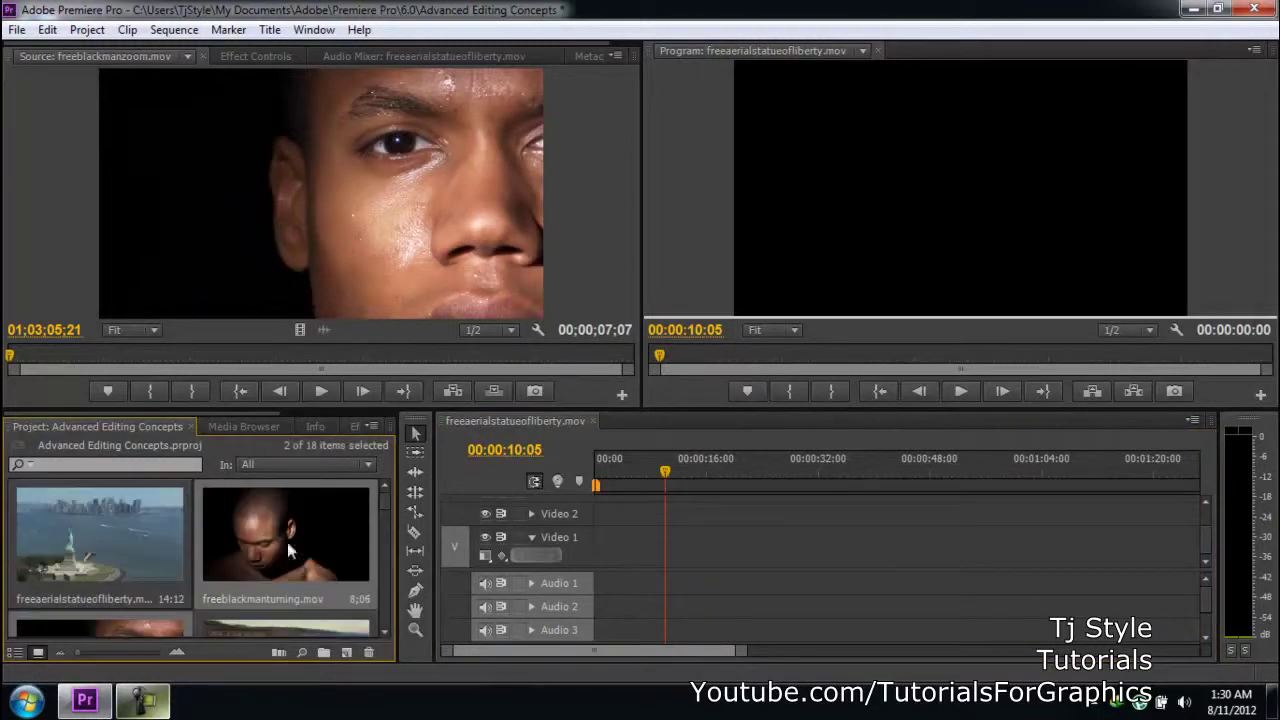
left_click_drag(300, 540, 615, 550)
Put freewomanyoga.mov on Video 1 around 00:00:28, leaving a gap, then review the close-ups.
scroll(289, 554, "down", 5)
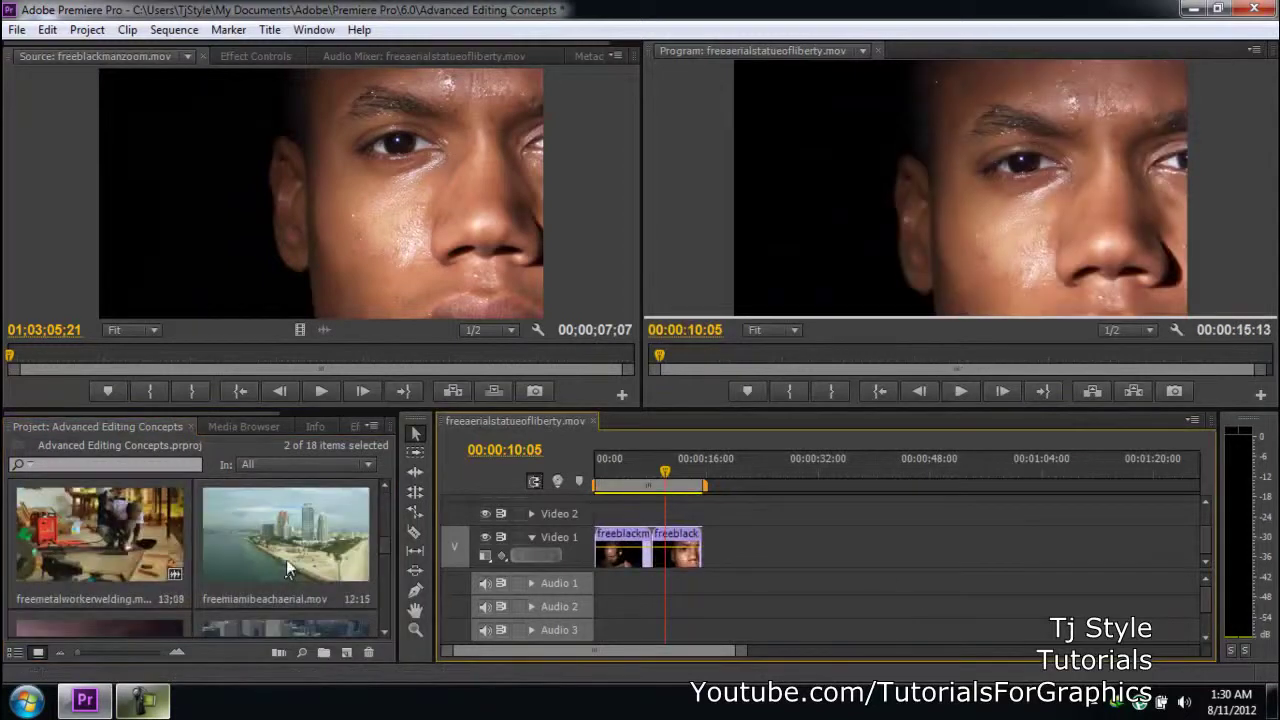
scroll(291, 563, "up", 2)
scroll(186, 573, "down", 1)
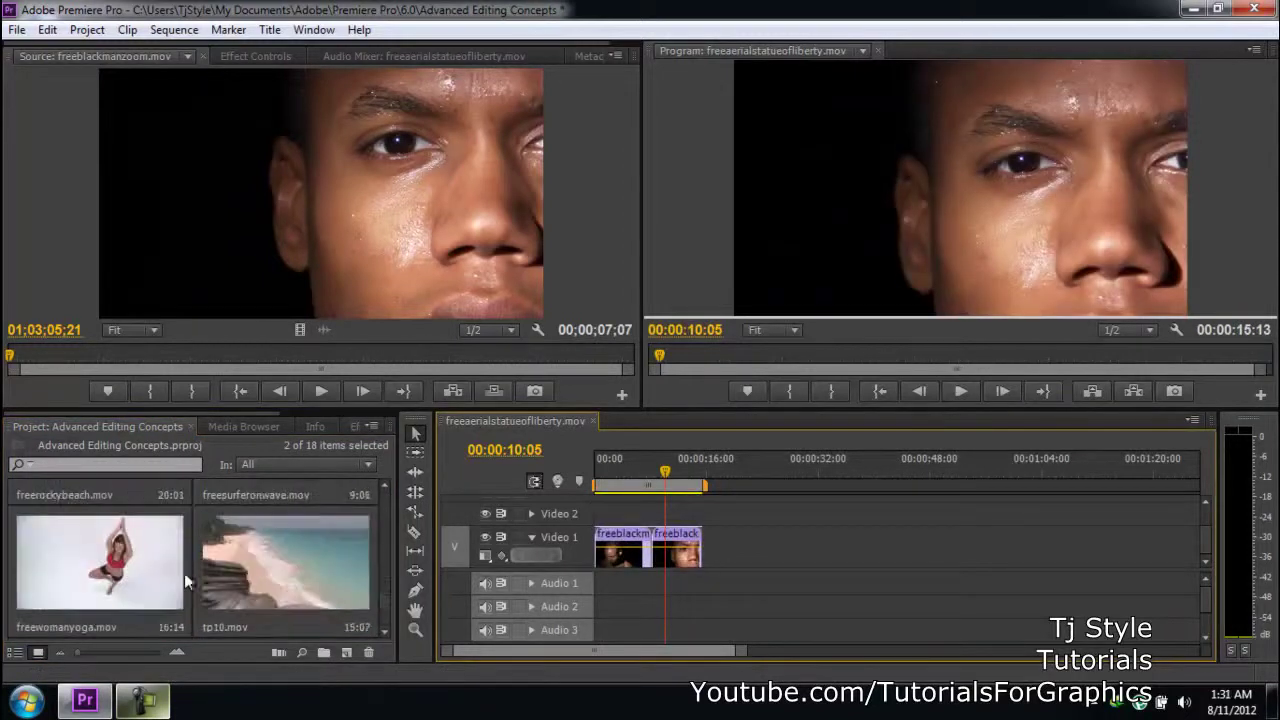
left_click_drag(135, 597, 810, 556)
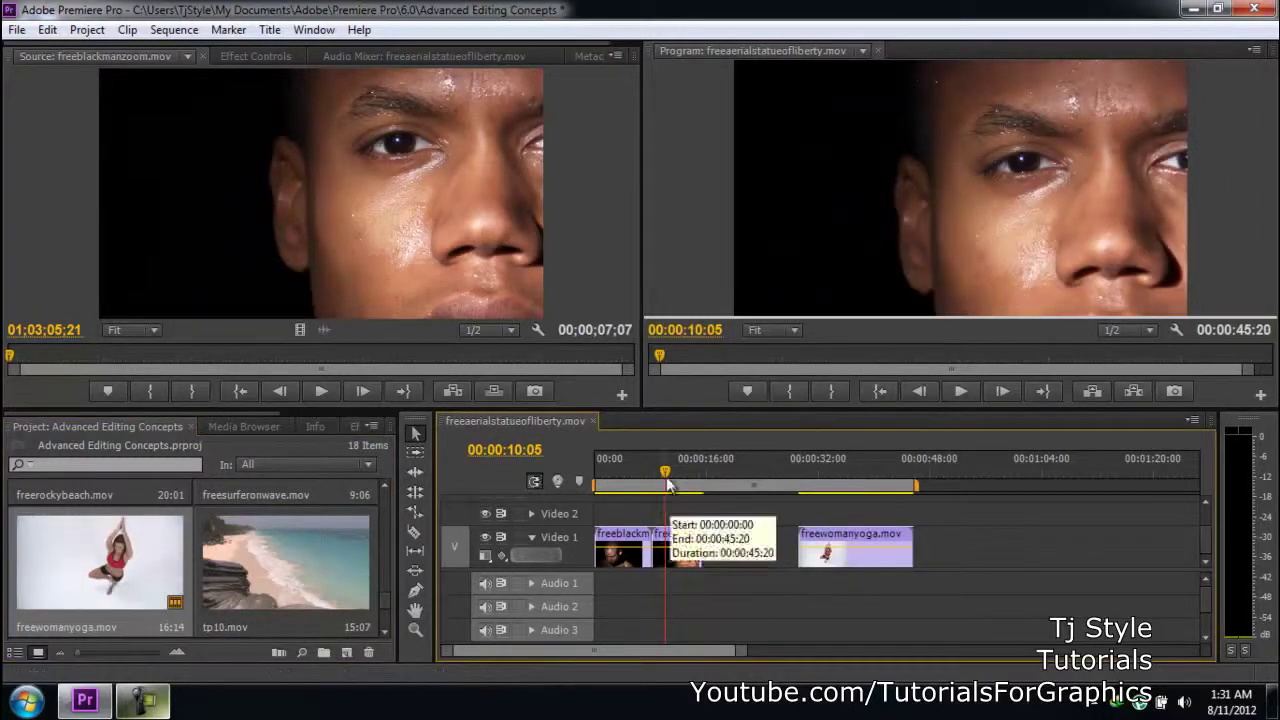
left_click_drag(655, 470, 693, 483)
Drop freepalmtreesandocean.mov into the Video 1 gap and scrub through it.
scroll(283, 600, "down", 3)
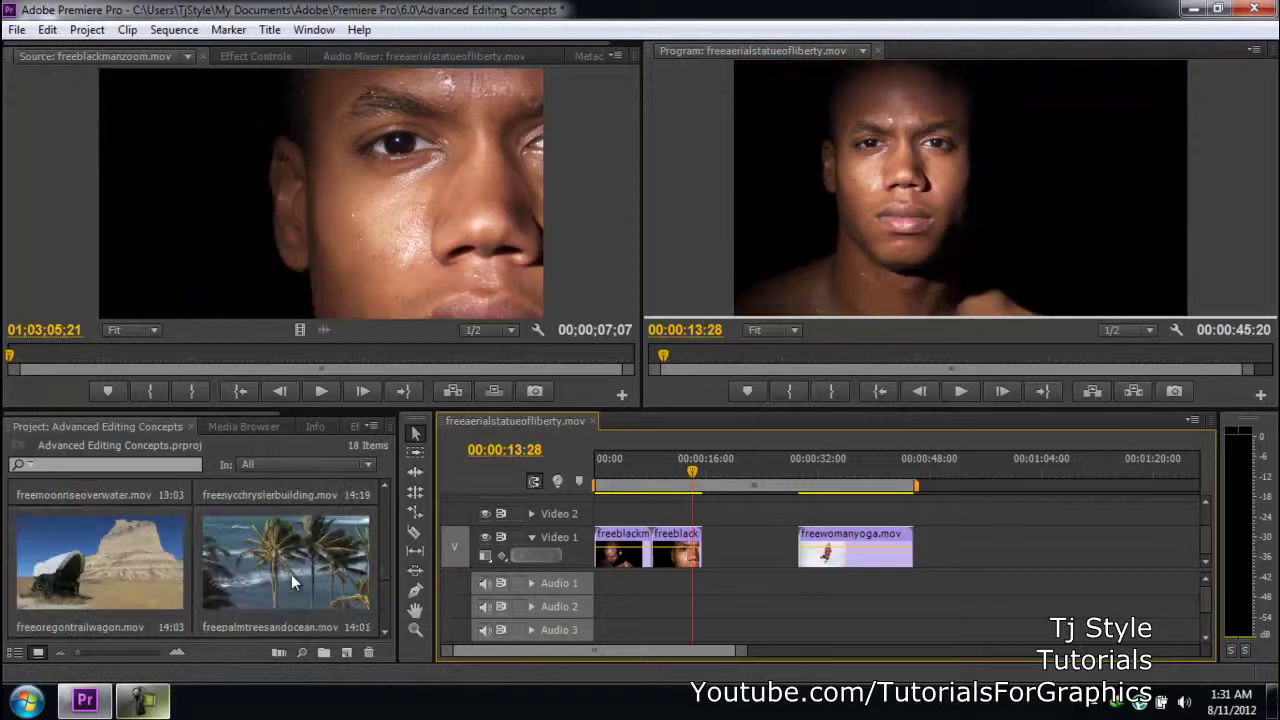
left_click_drag(291, 574, 713, 575)
left_click_drag(648, 478, 756, 478)
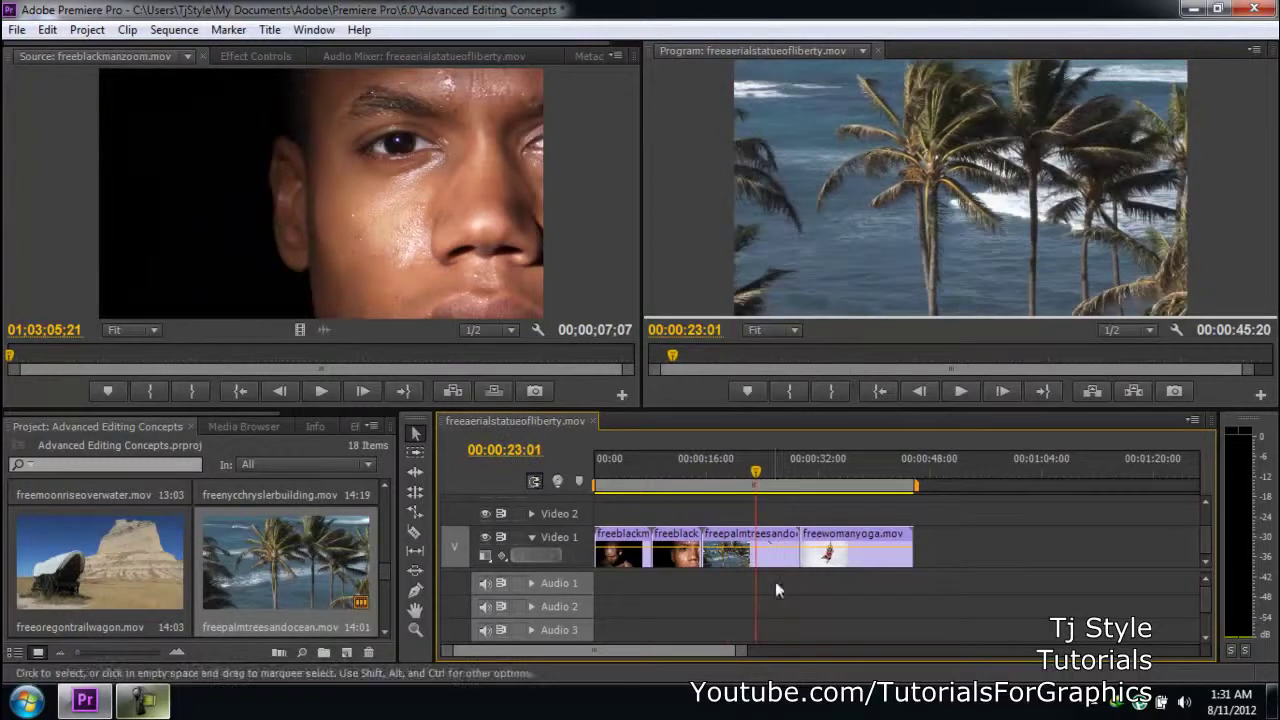
left_click(764, 478)
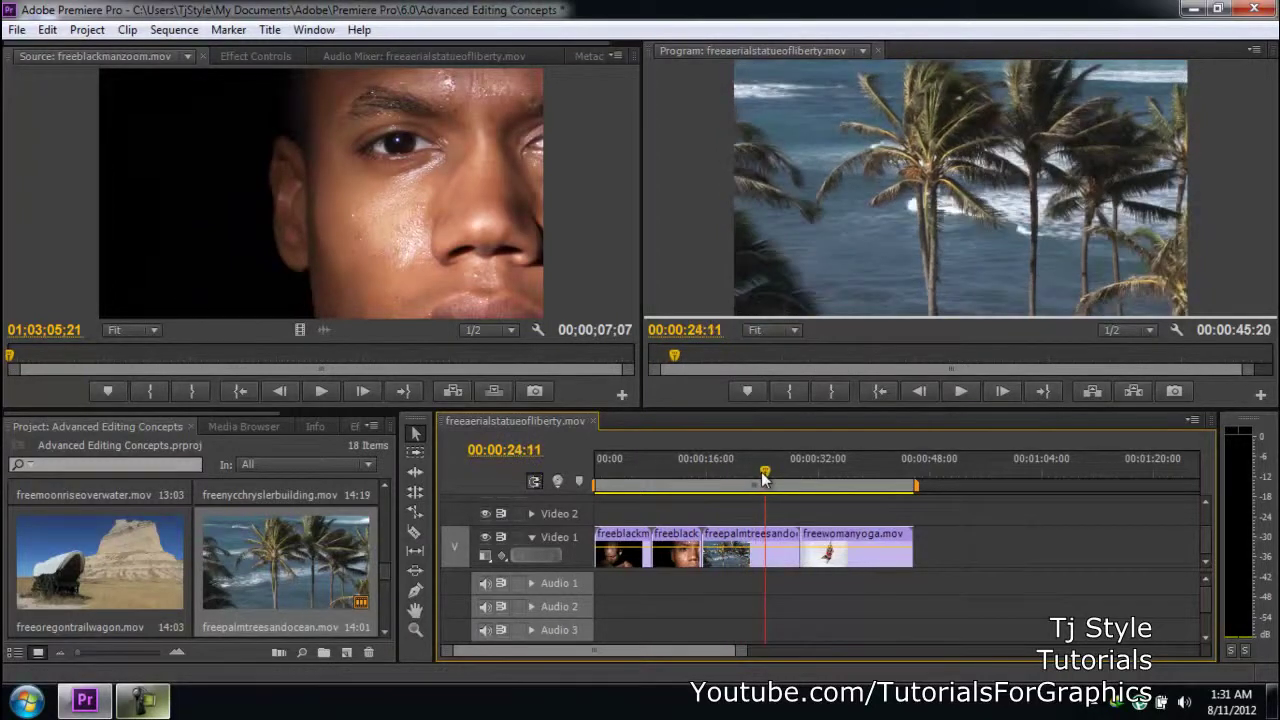
mouse_move(764, 478)
left_mouse_down()
mouse_move(733, 482)
mouse_move(745, 483)
left_mouse_up()
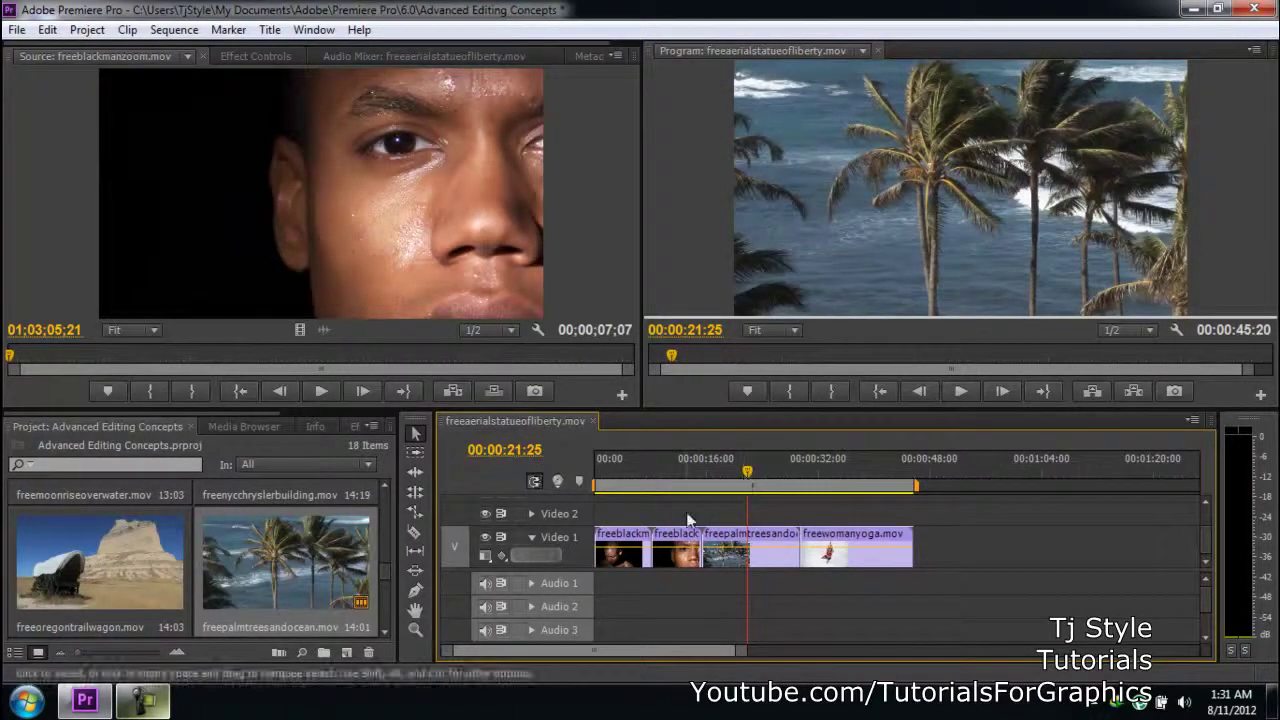
Select the freepalmtreesandocean clip on Video 1.
left_click(143, 700)
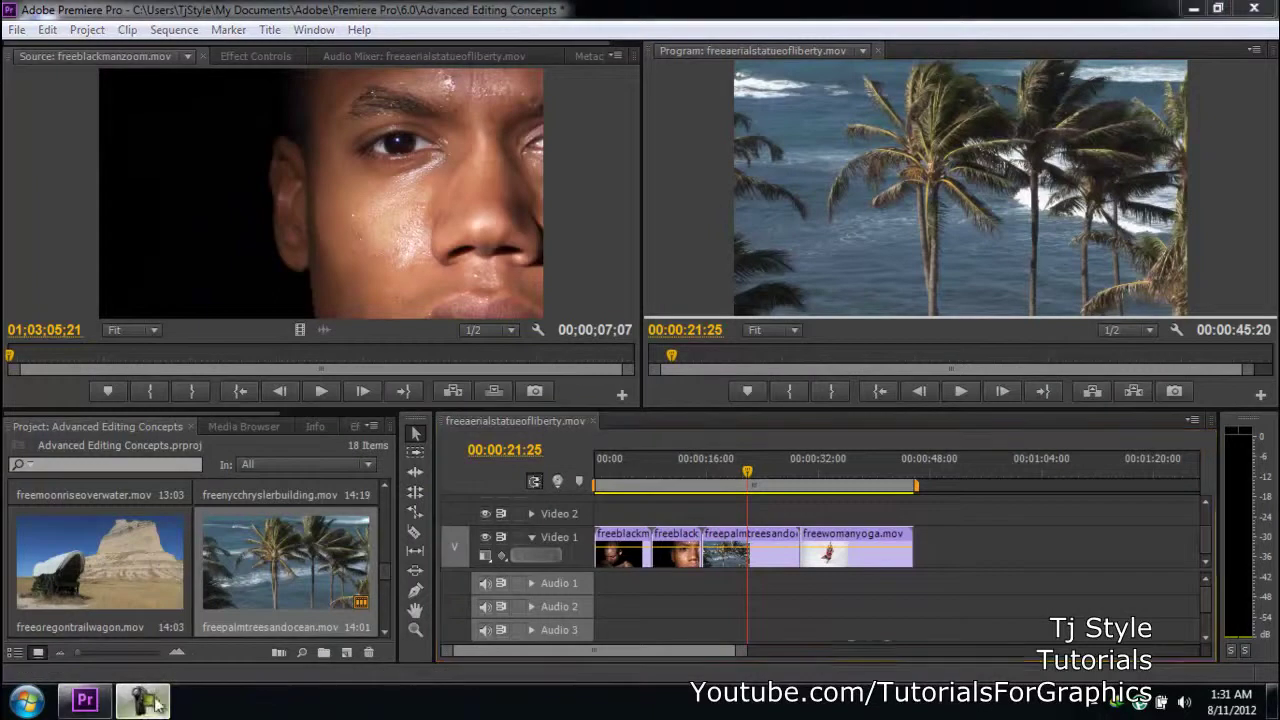
left_click(672, 640)
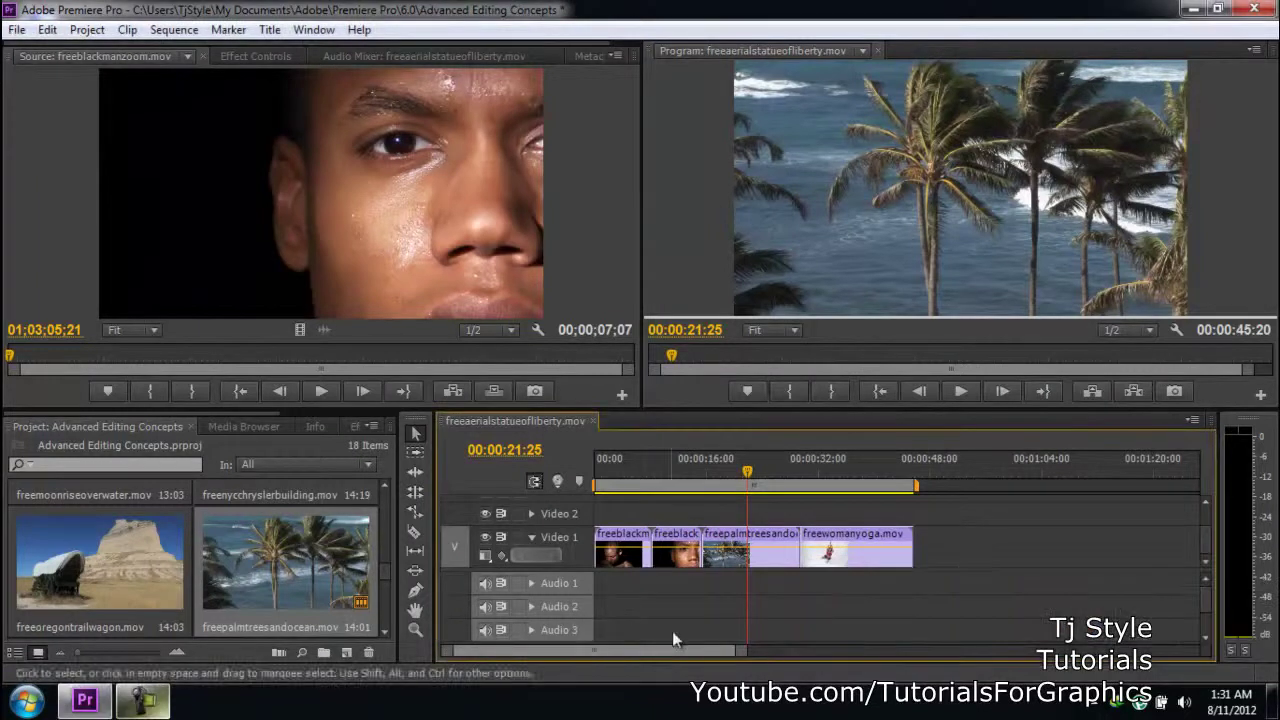
left_click(764, 540)
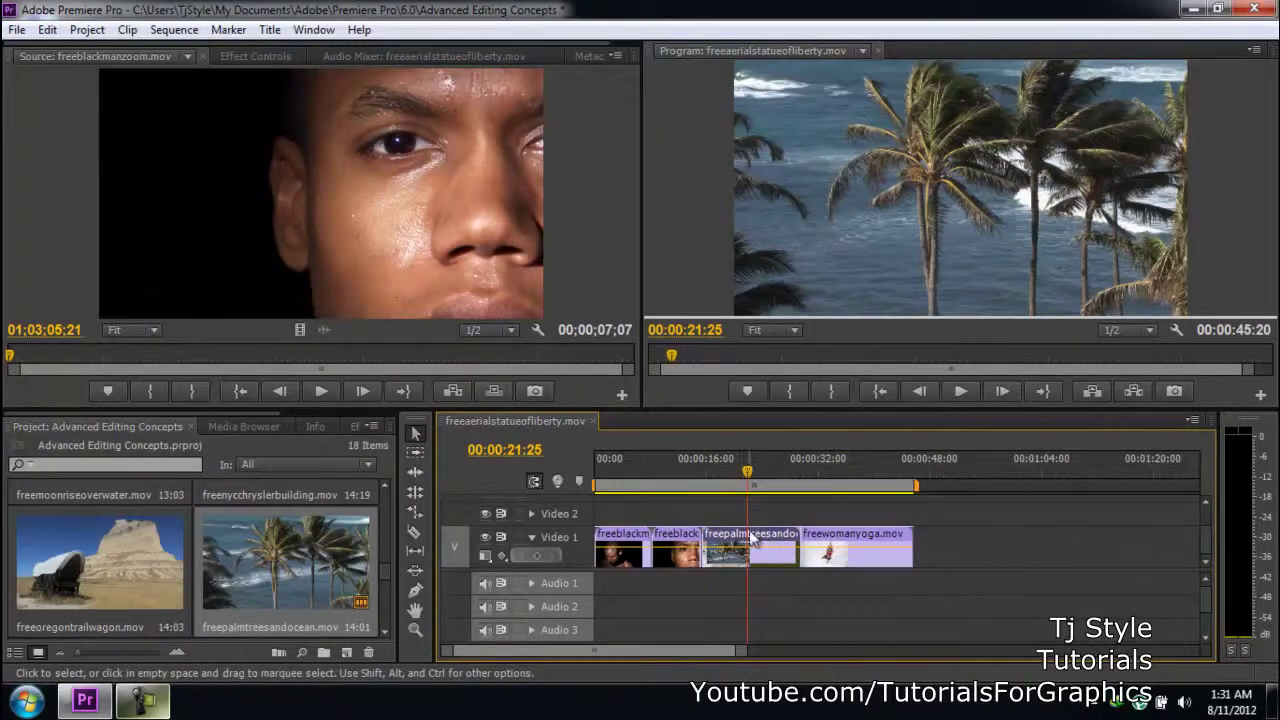
right_click(738, 537)
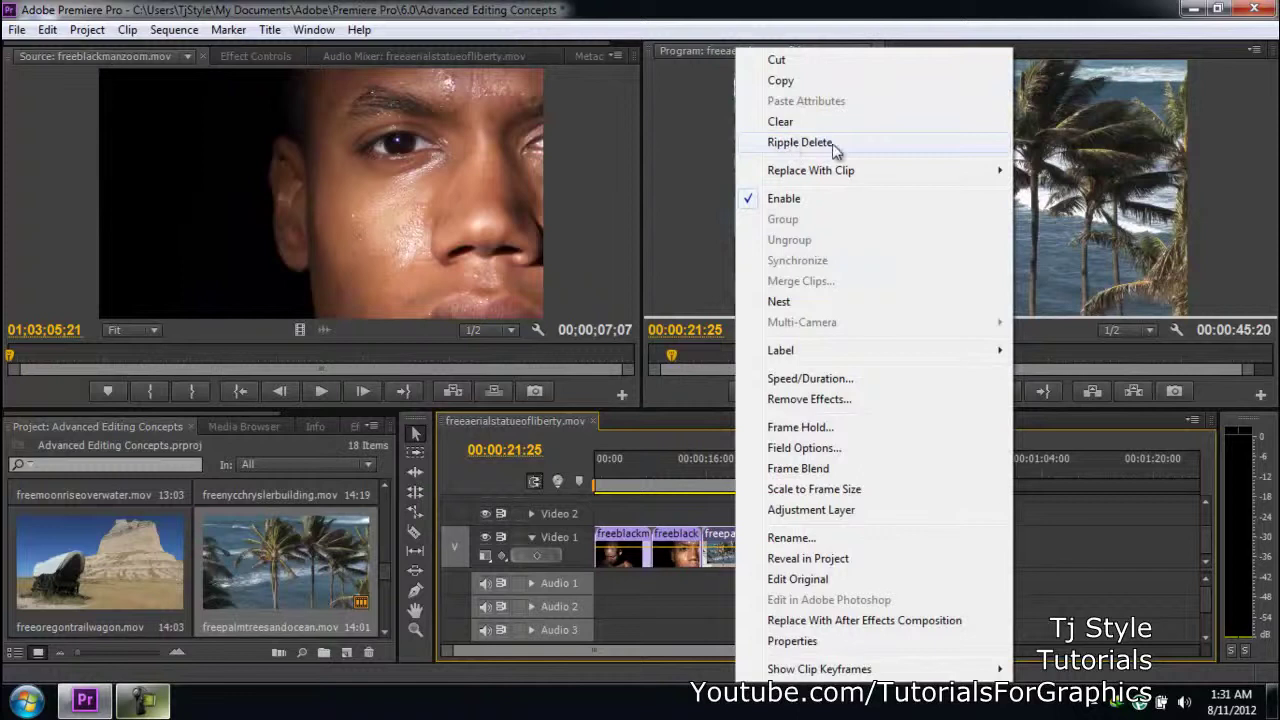
left_click(832, 143)
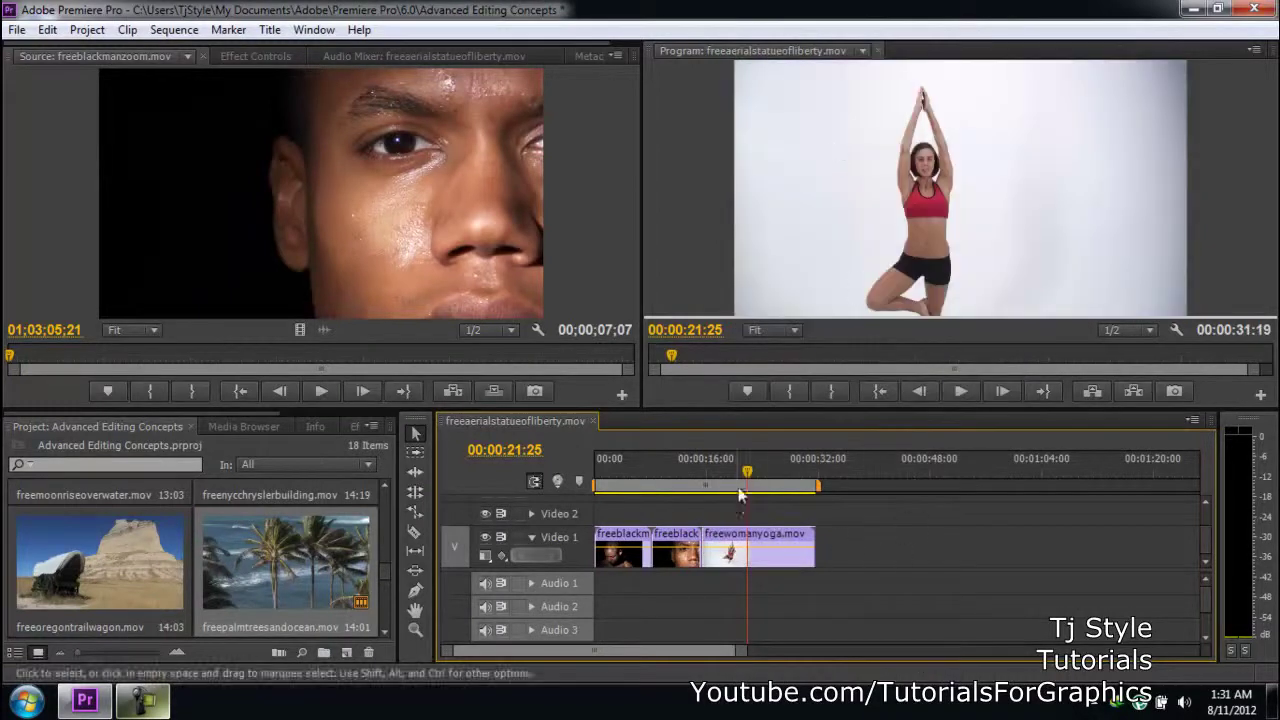
left_click_drag(750, 483, 707, 481)
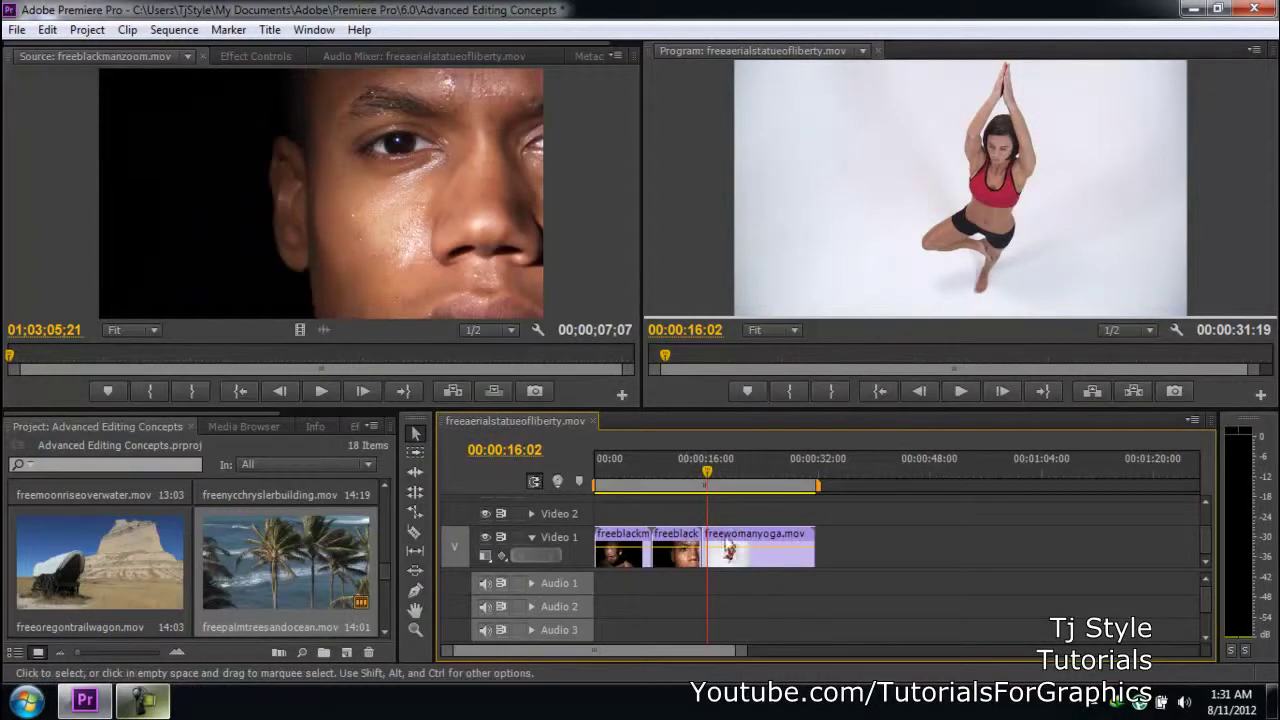
left_click(669, 541)
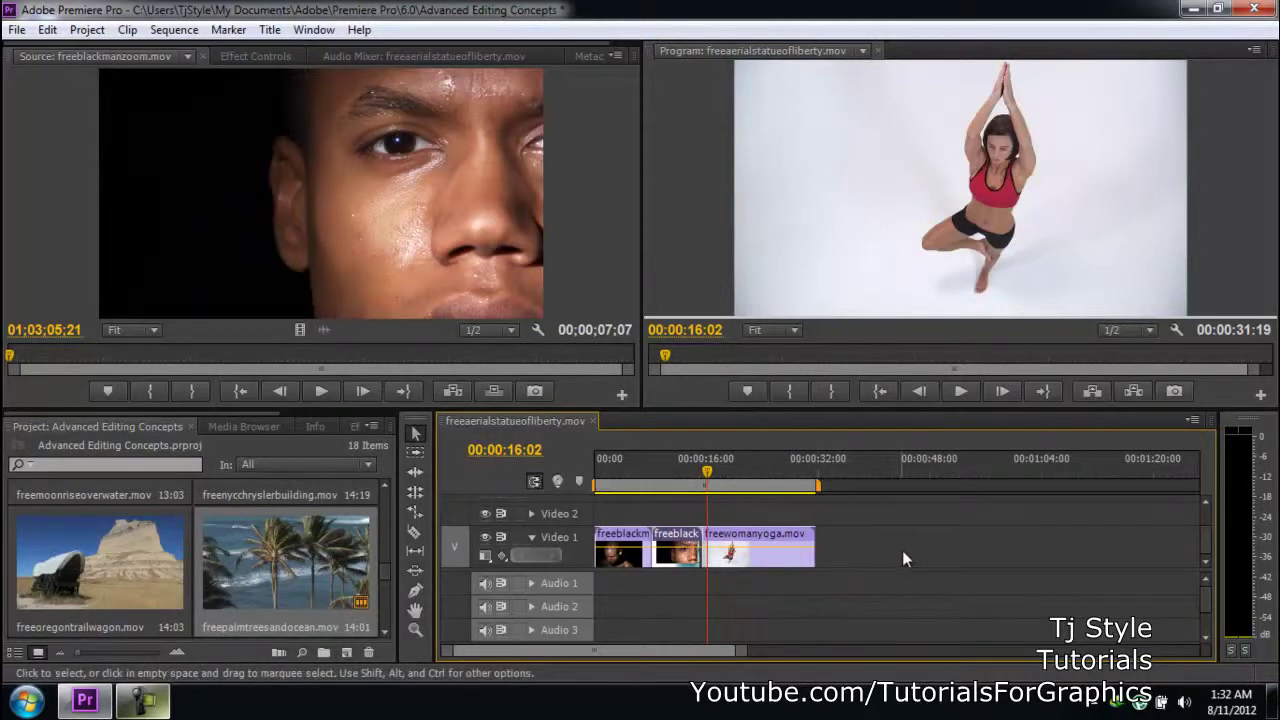
left_click(785, 548)
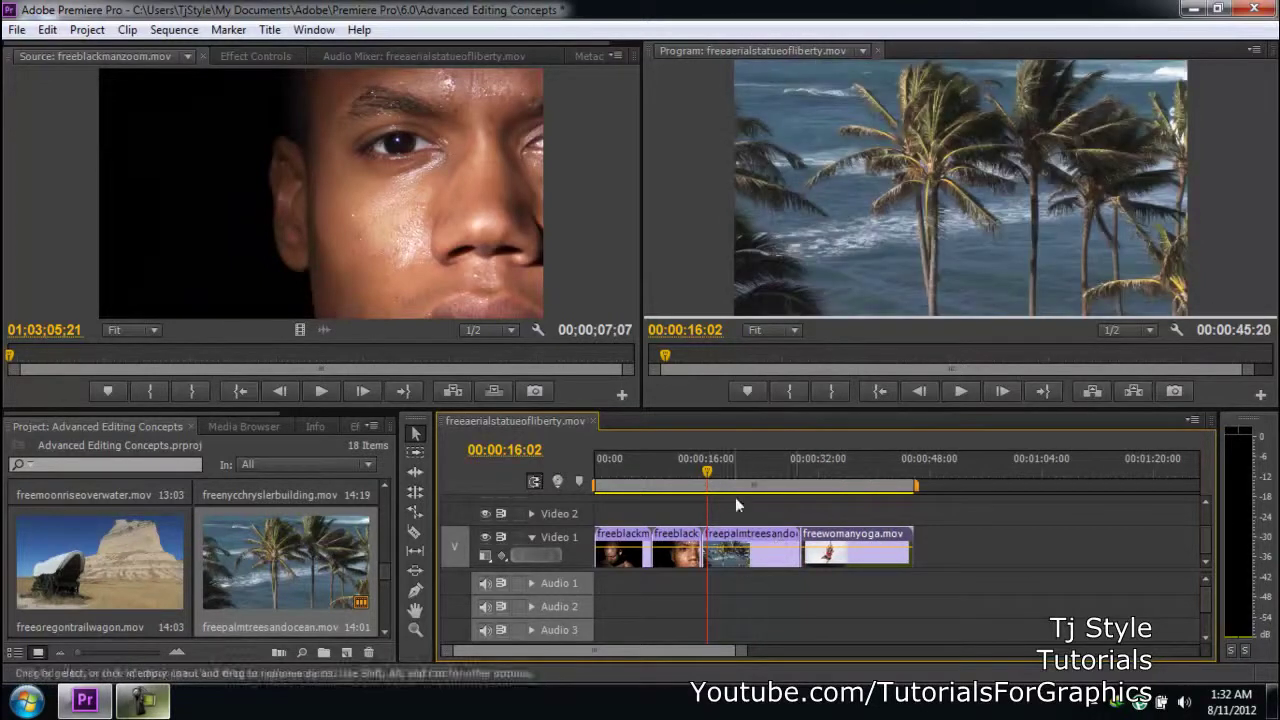
left_click_drag(710, 474, 737, 471)
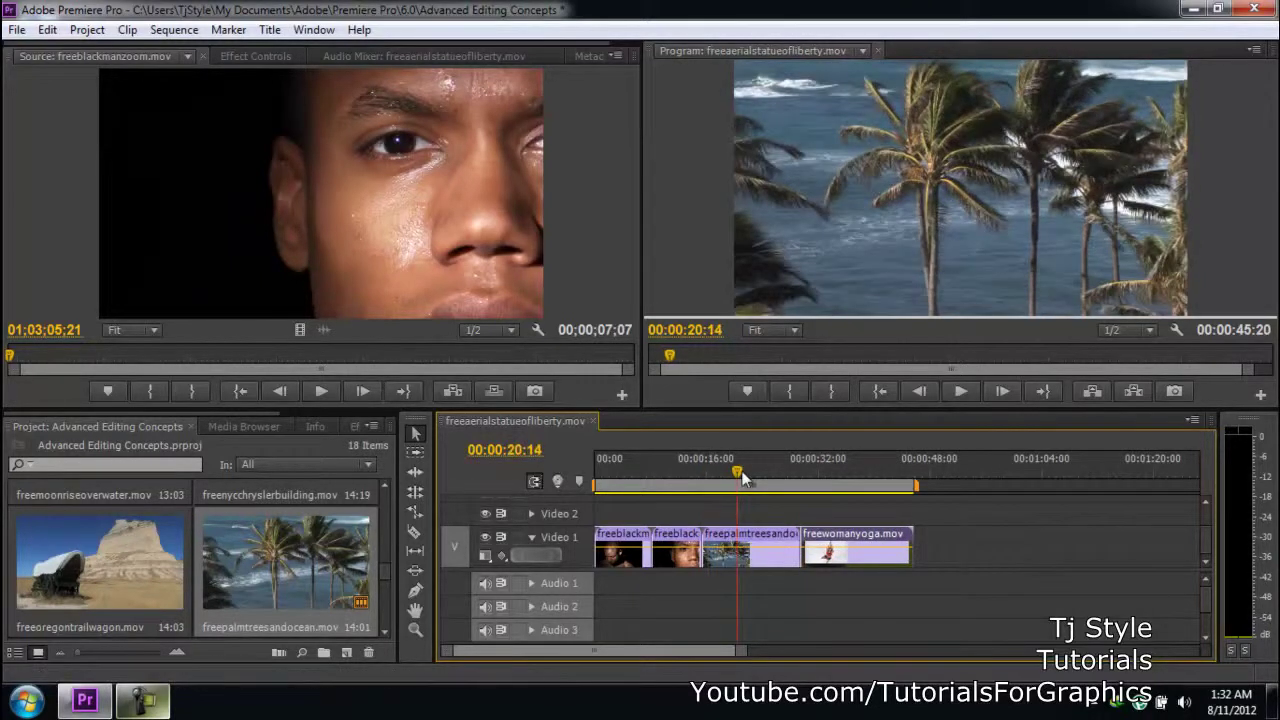
left_click(753, 537)
key("Delete")
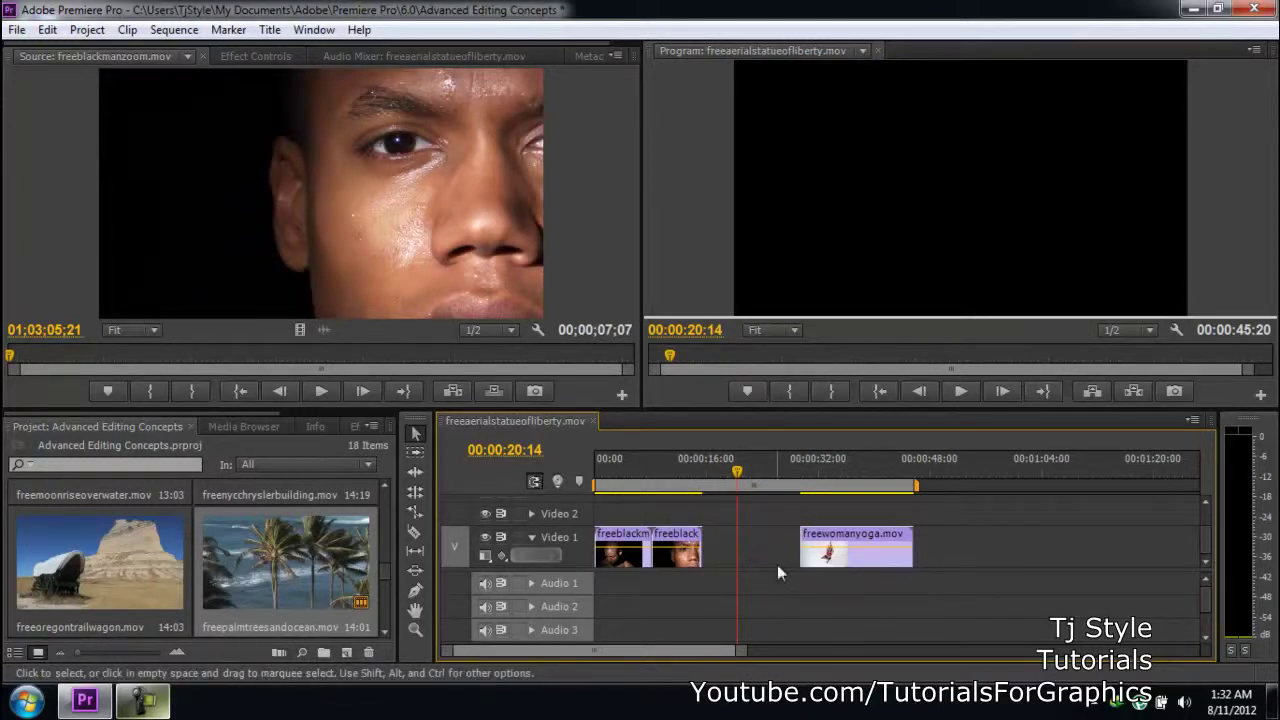
right_click(764, 540)
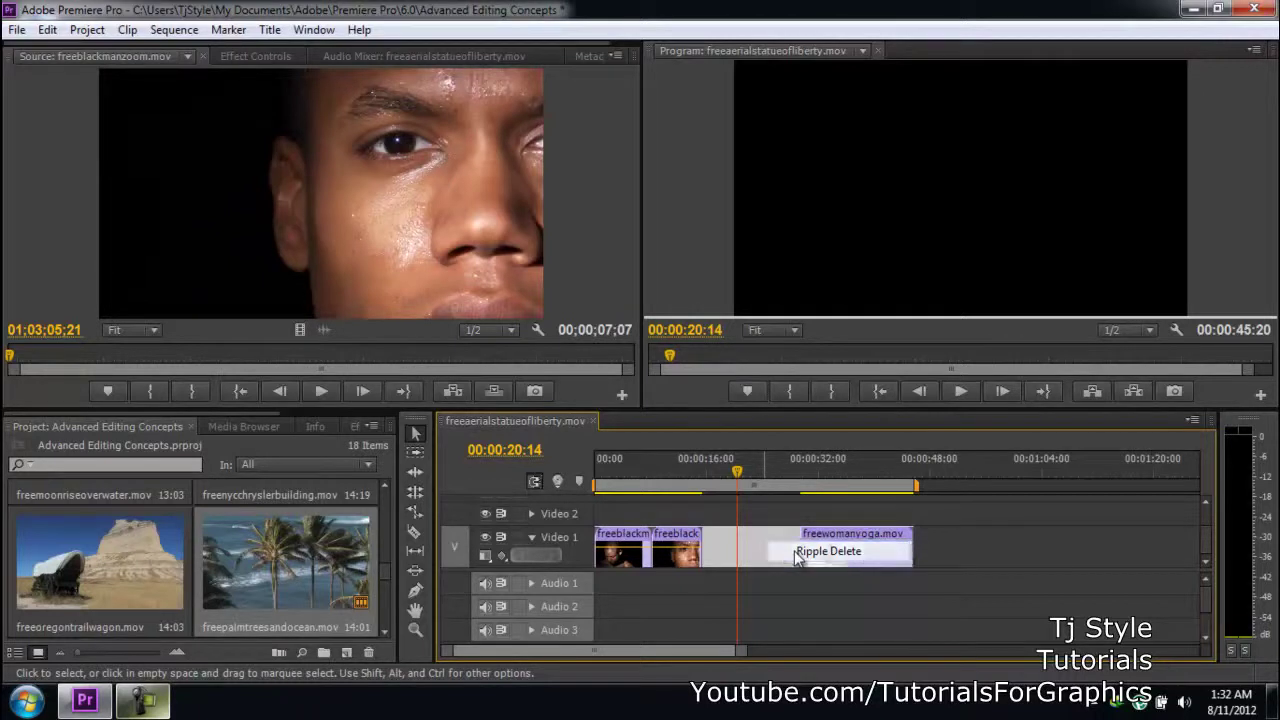
left_click(800, 552)
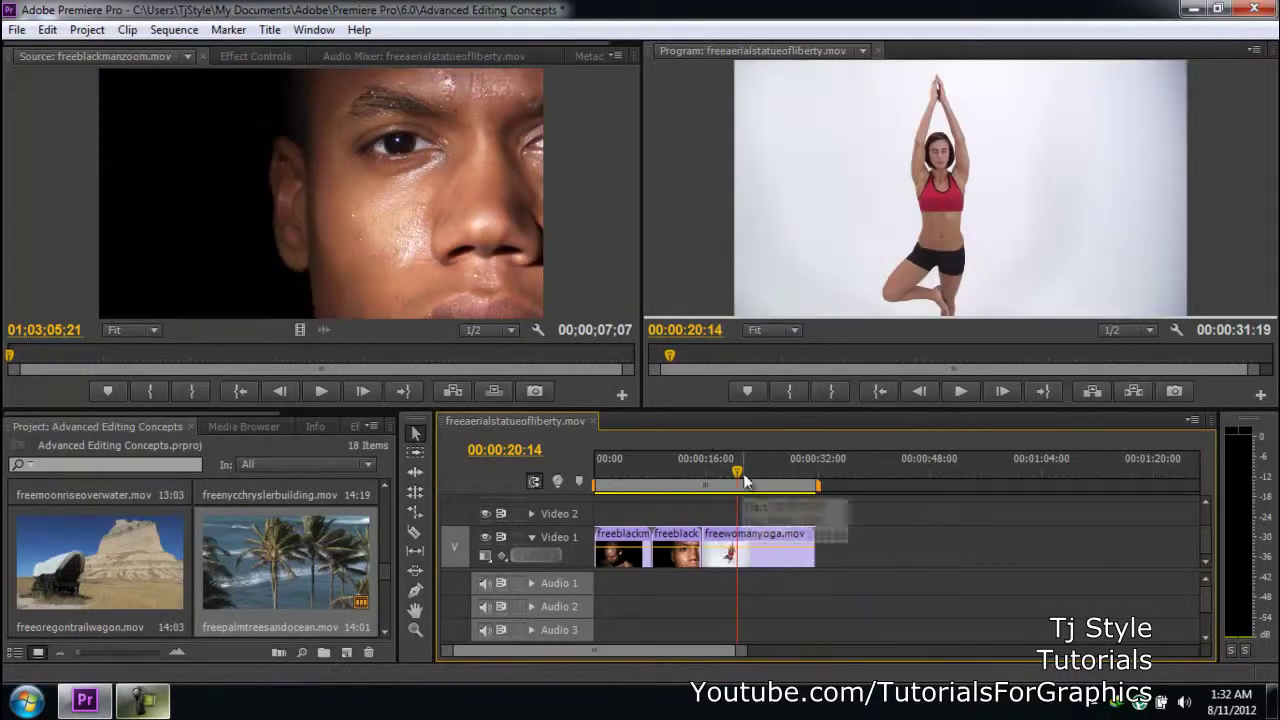
mouse_move(738, 471)
left_mouse_down()
mouse_move(722, 471)
mouse_move(736, 476)
left_mouse_up()
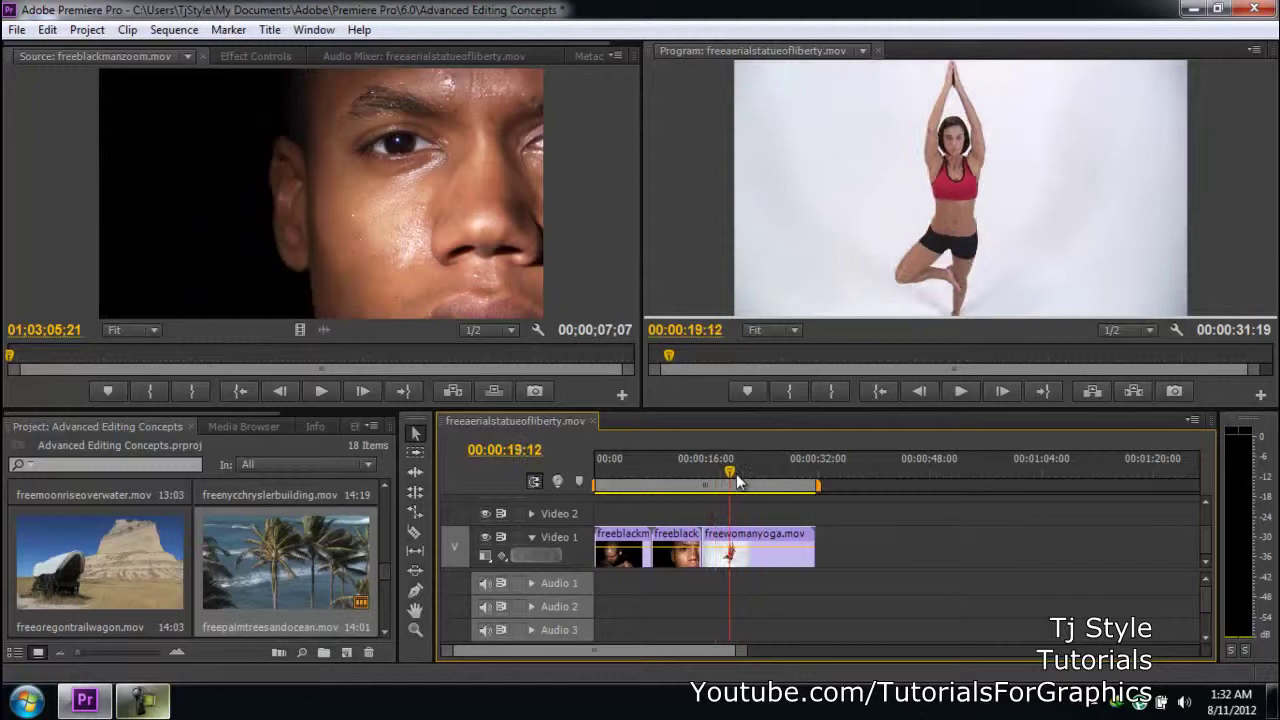
left_click(160, 705)
left_click(160, 705)
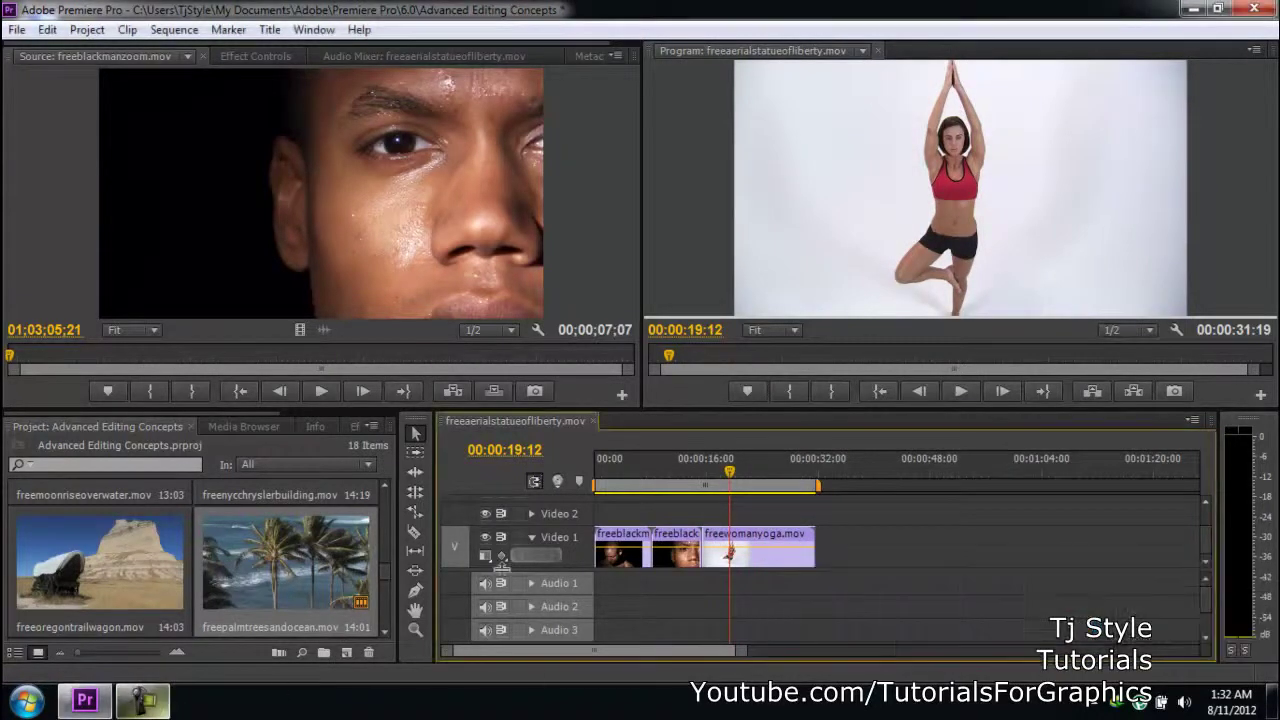
mouse_move(703, 480)
left_mouse_down()
mouse_move(651, 477)
mouse_move(703, 483)
mouse_move(685, 482)
left_mouse_up()
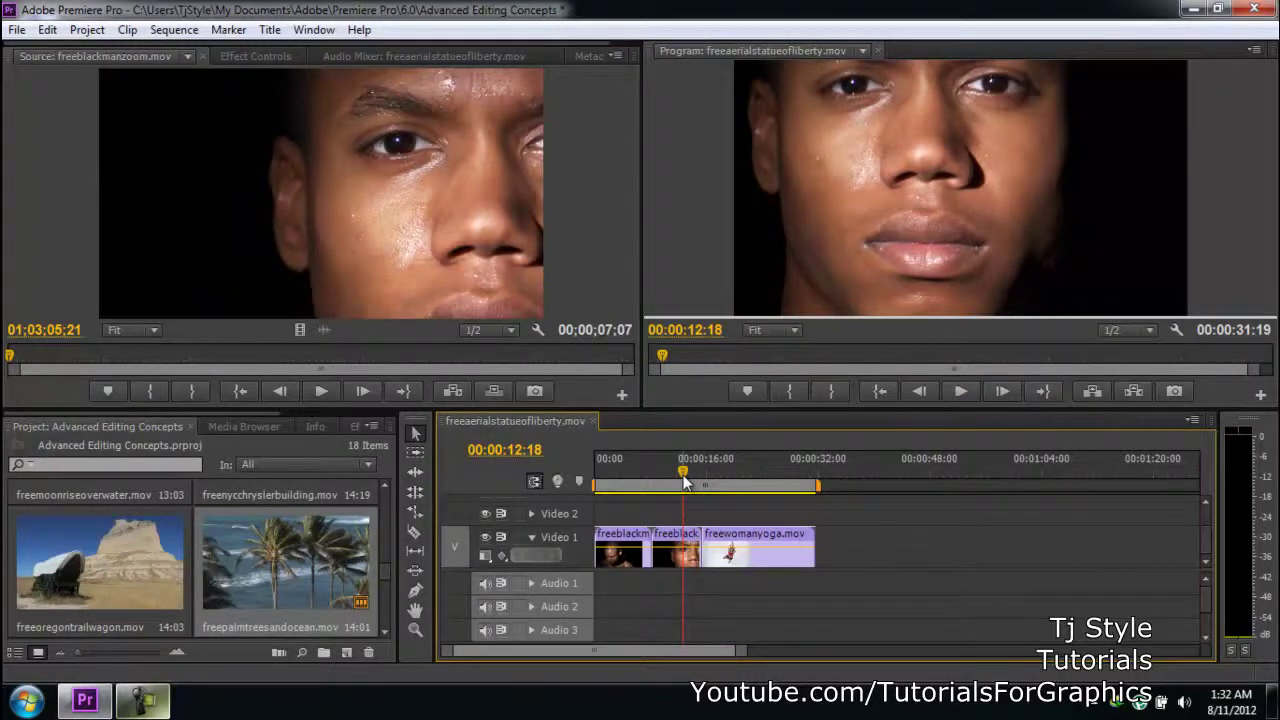
Activate the Ripple Edit Tool and preview the sequence from the start into the second close-up.
left_click(143, 700)
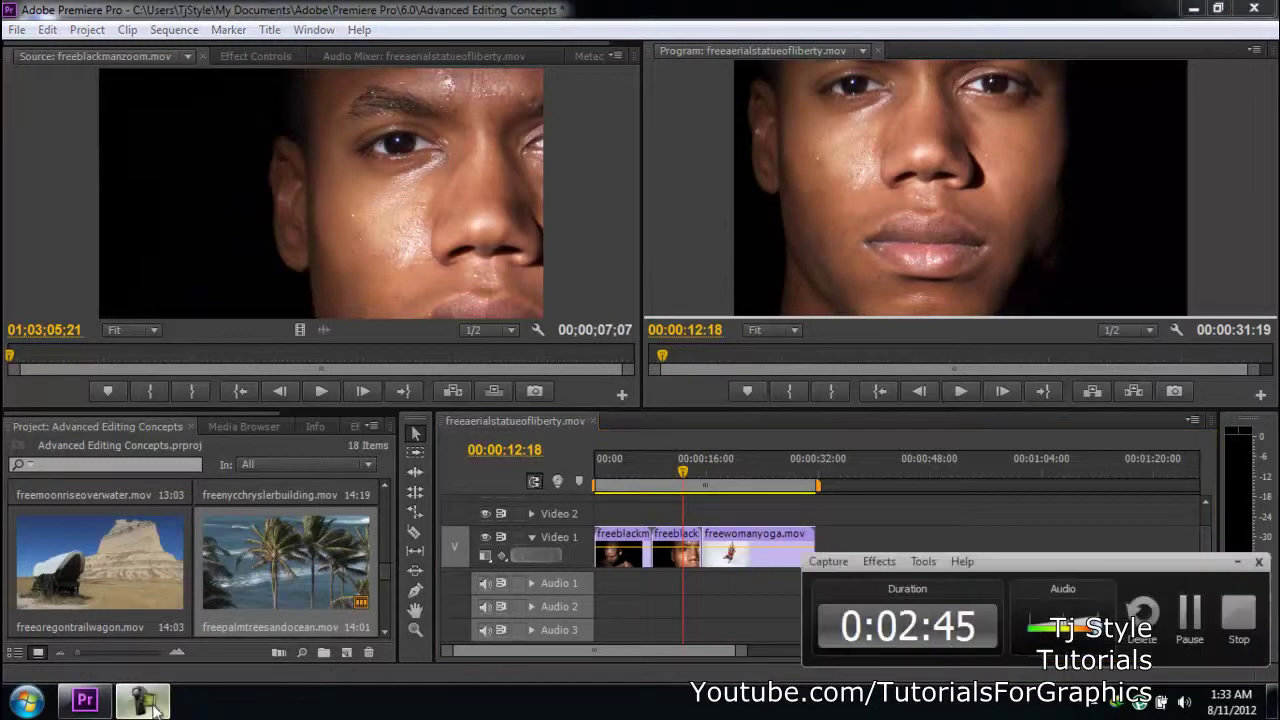
left_click(143, 700)
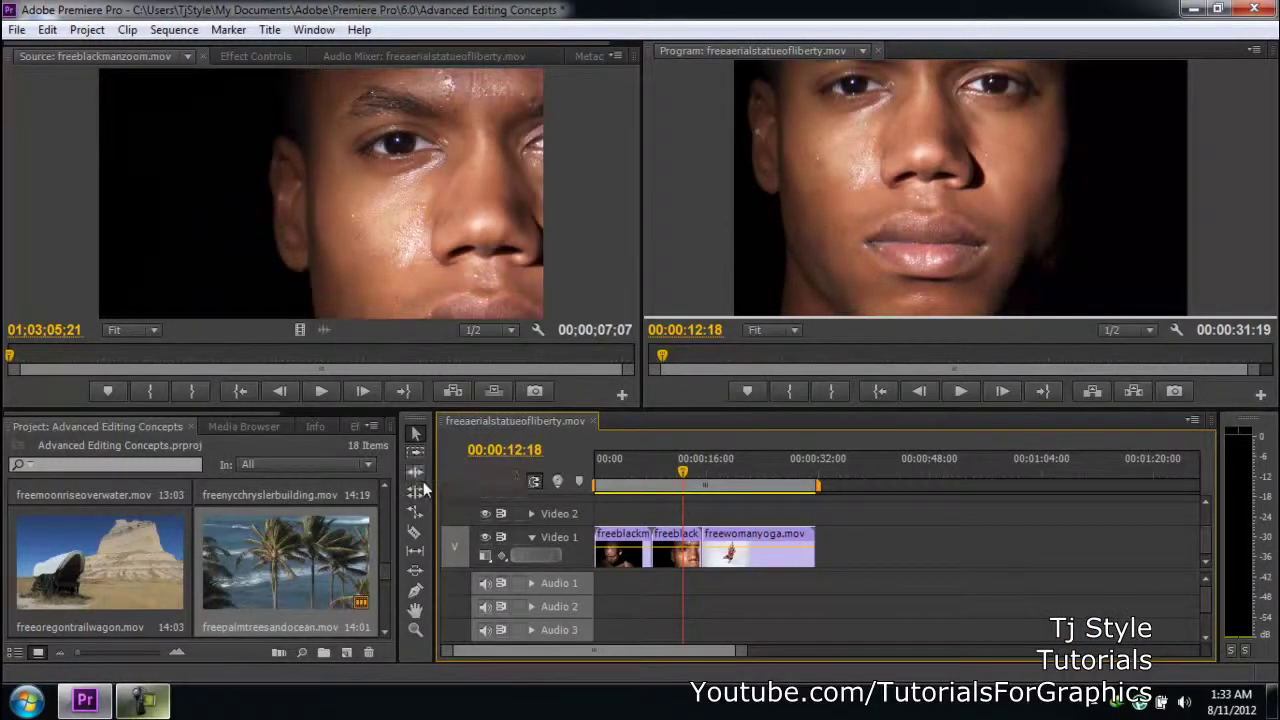
left_click(416, 472)
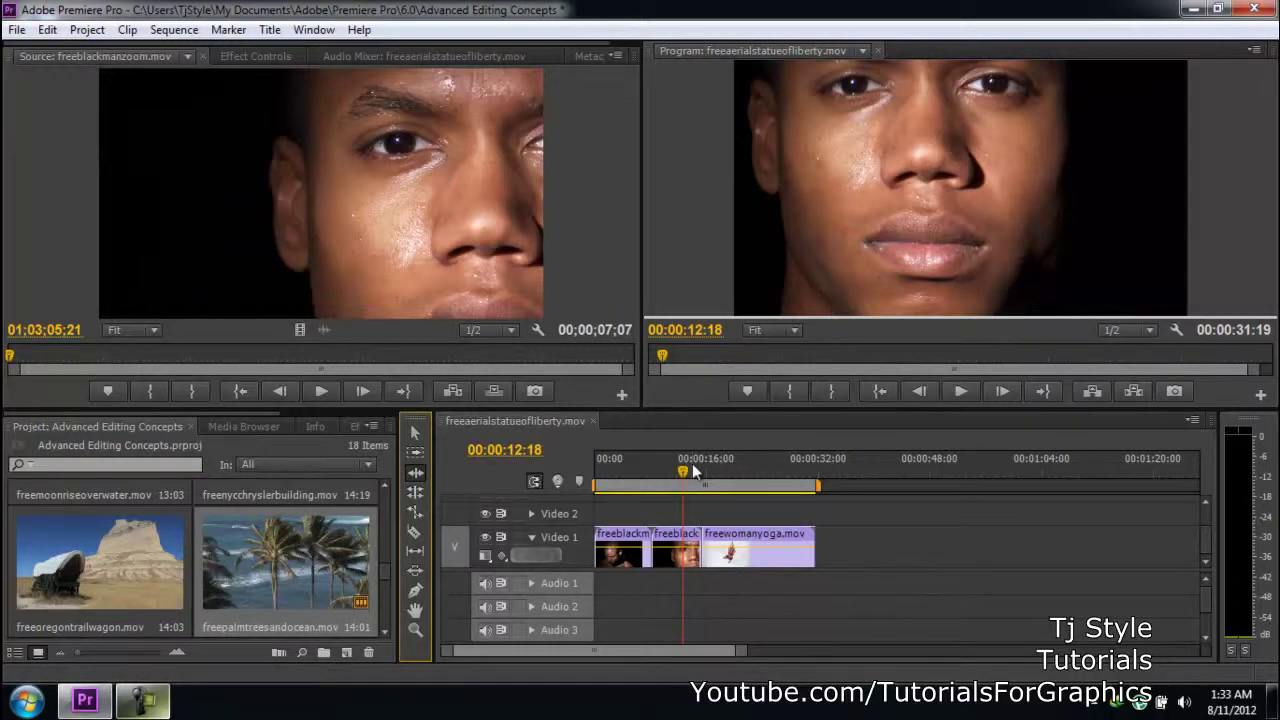
left_click_drag(685, 465, 540, 455)
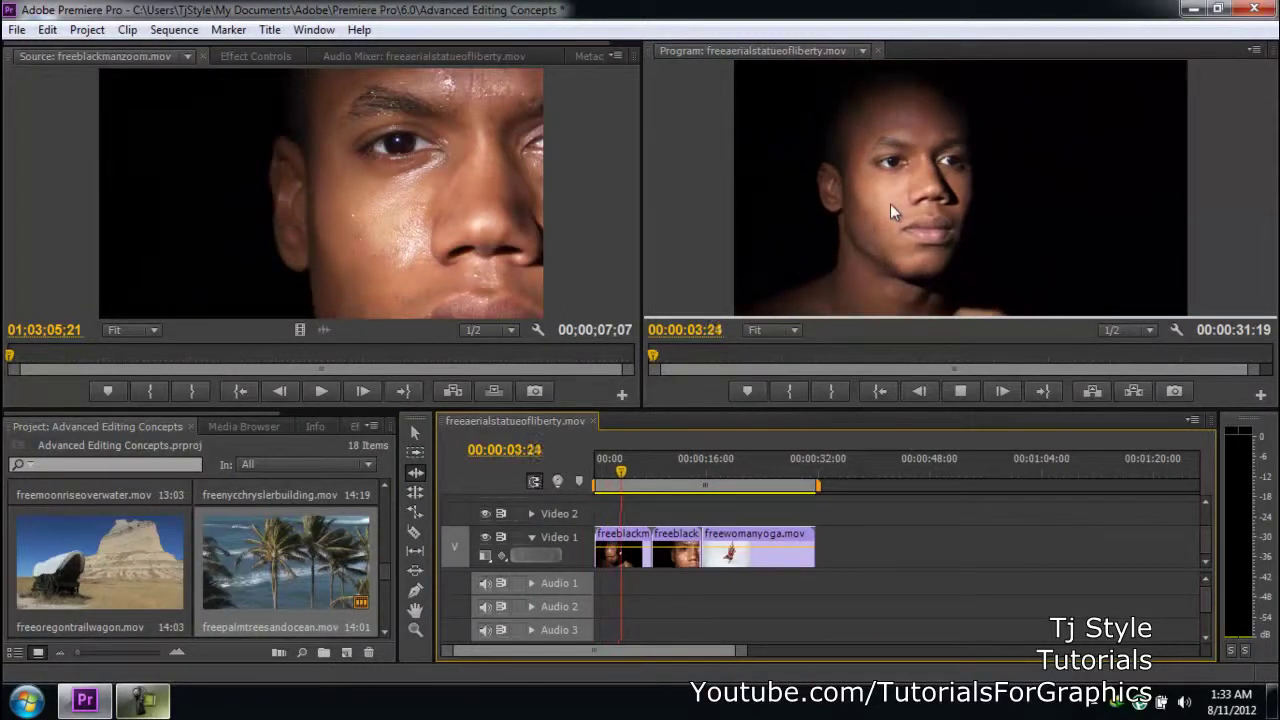
key("space")
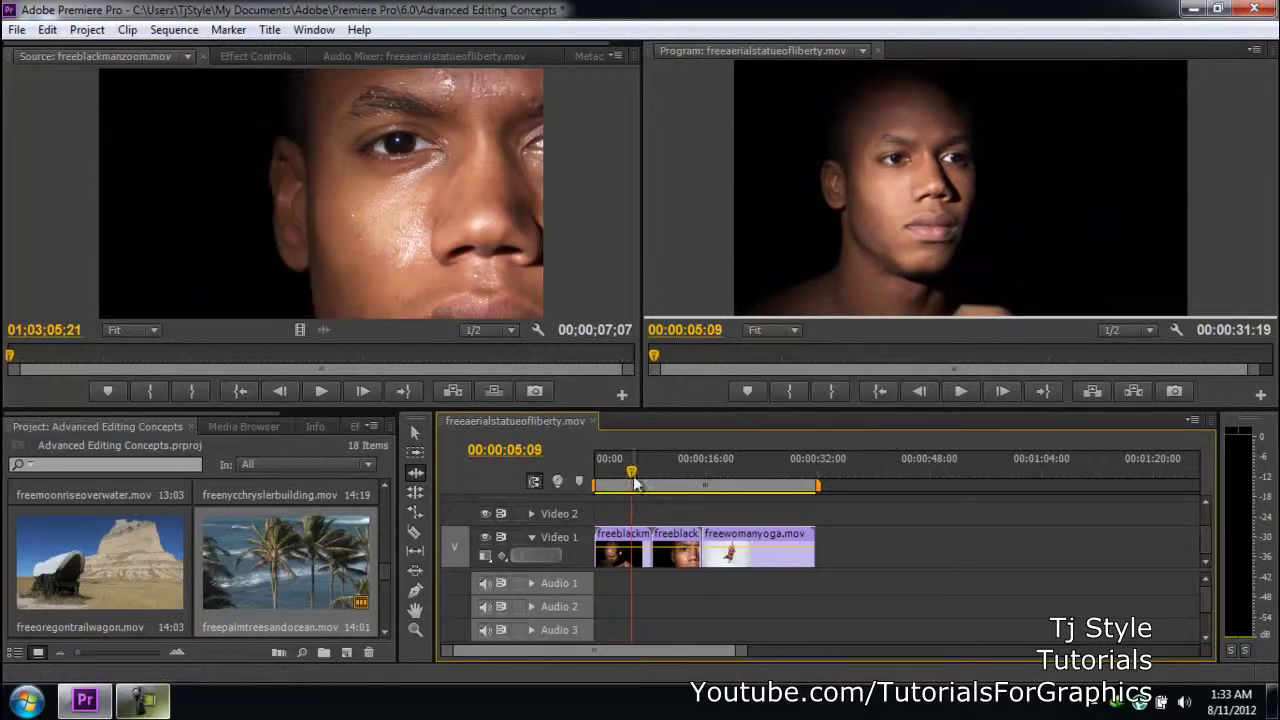
left_click_drag(632, 477, 745, 476)
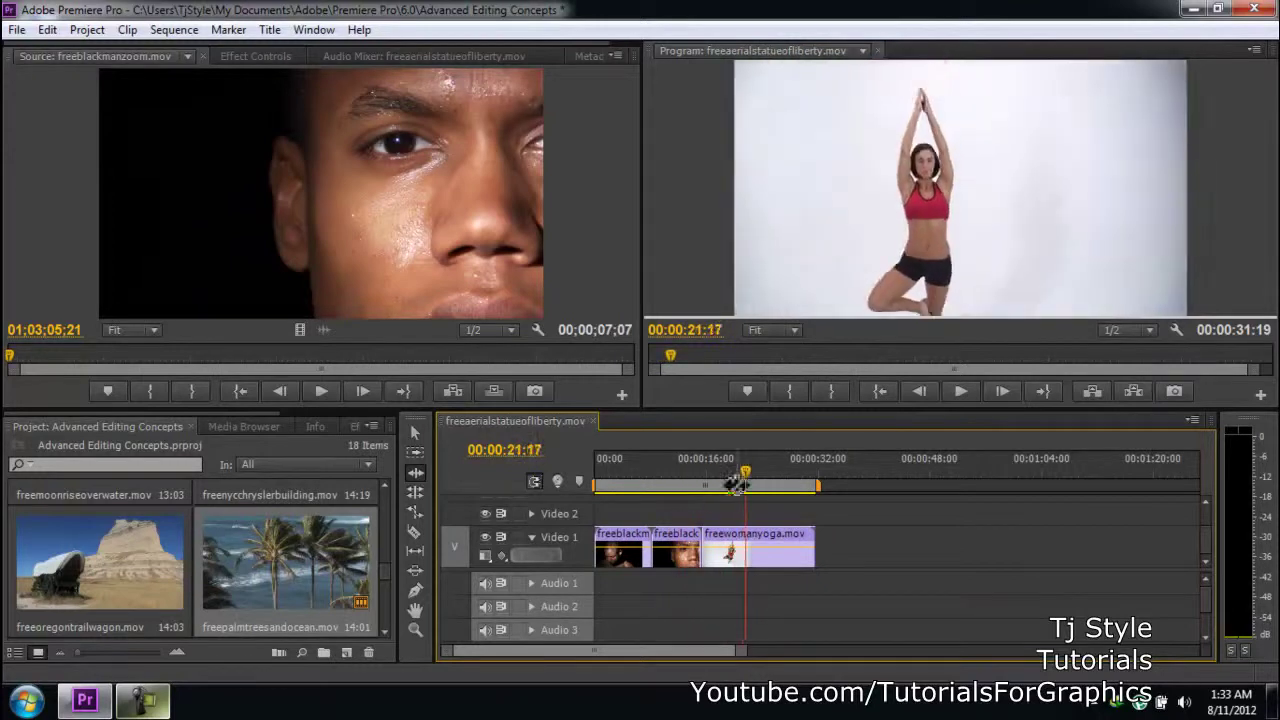
Delete freewomanyoga.mov from Video 1, leaving a 00:00:15:13 sequence of the two close-ups.
double_click(815, 541)
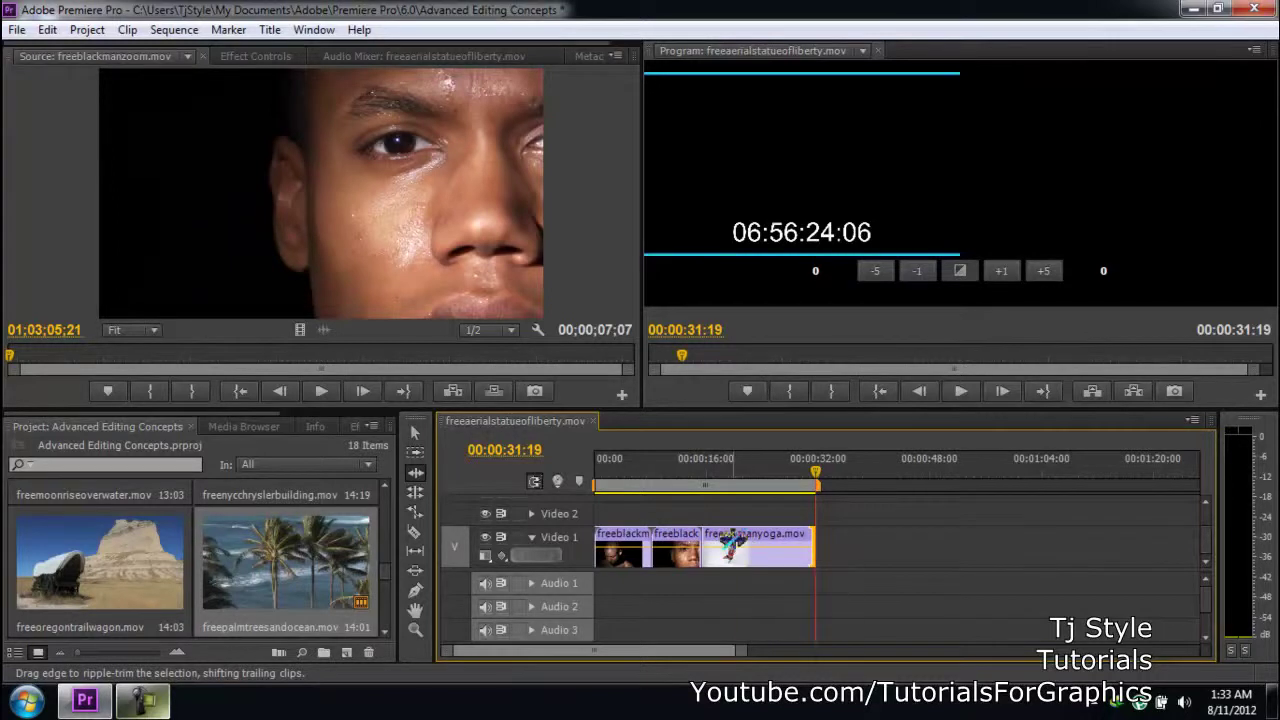
key("v")
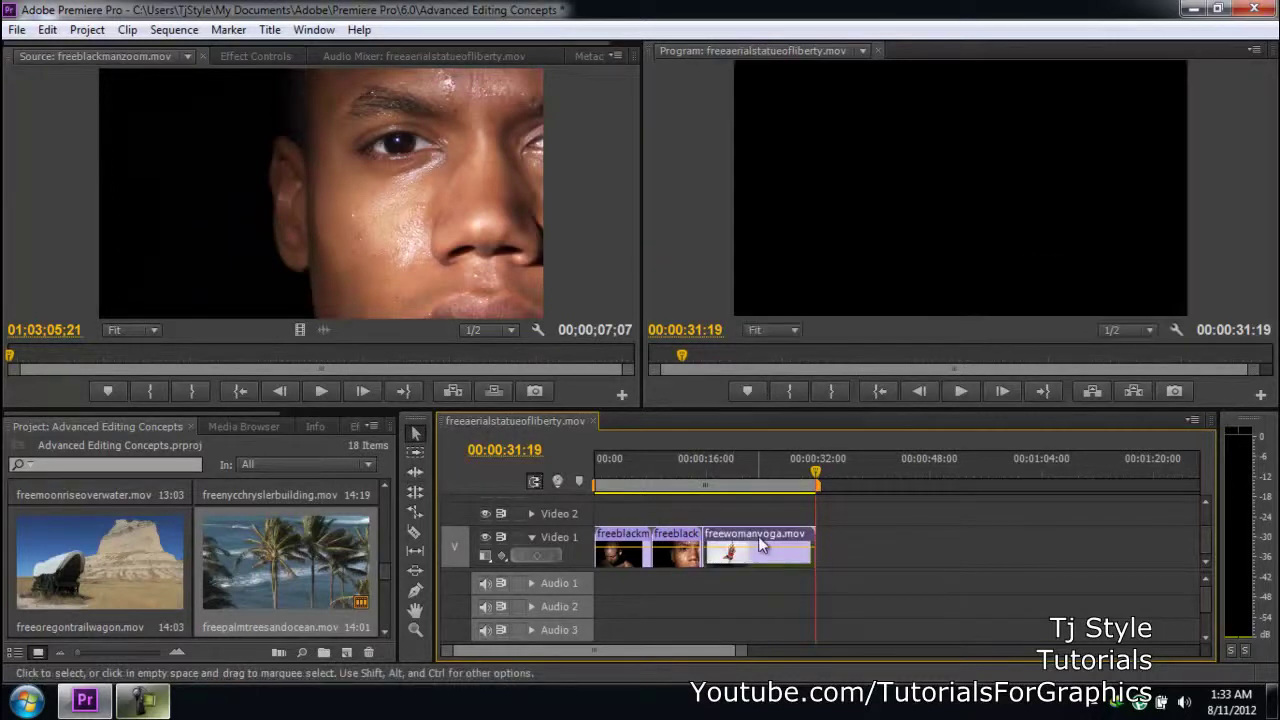
key("Delete")
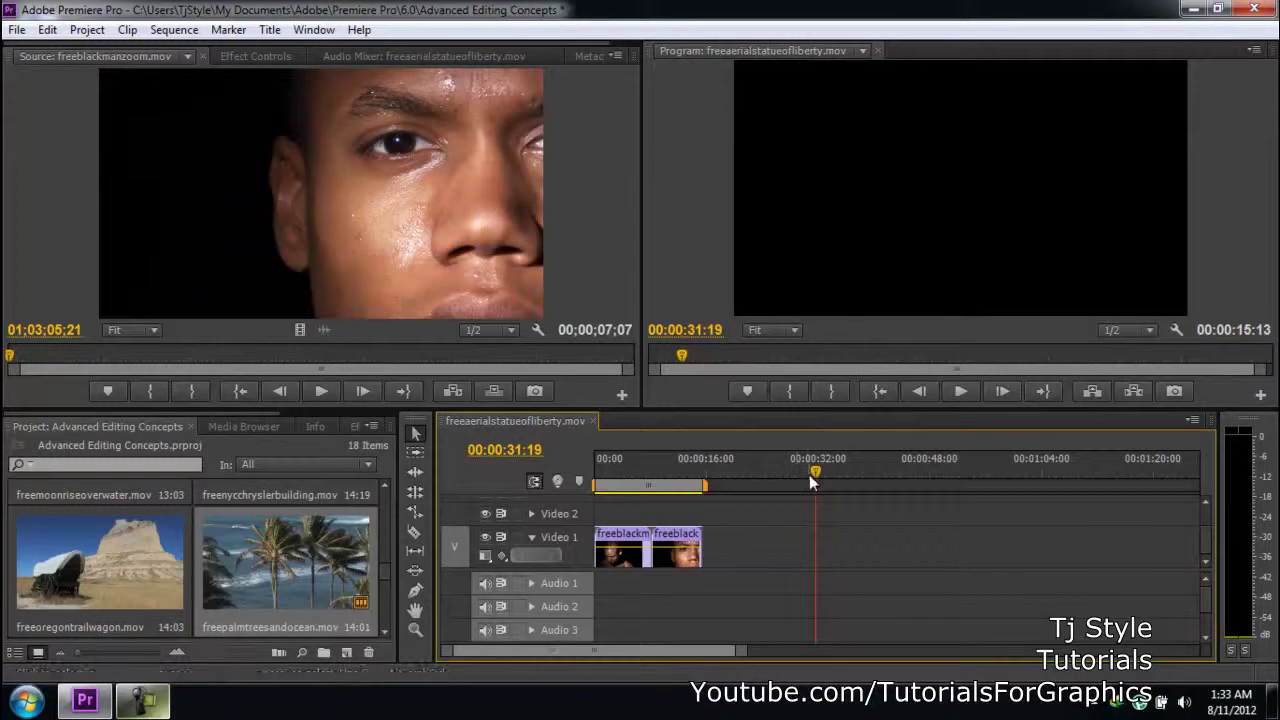
left_click(811, 468)
left_click_drag(811, 468, 620, 480)
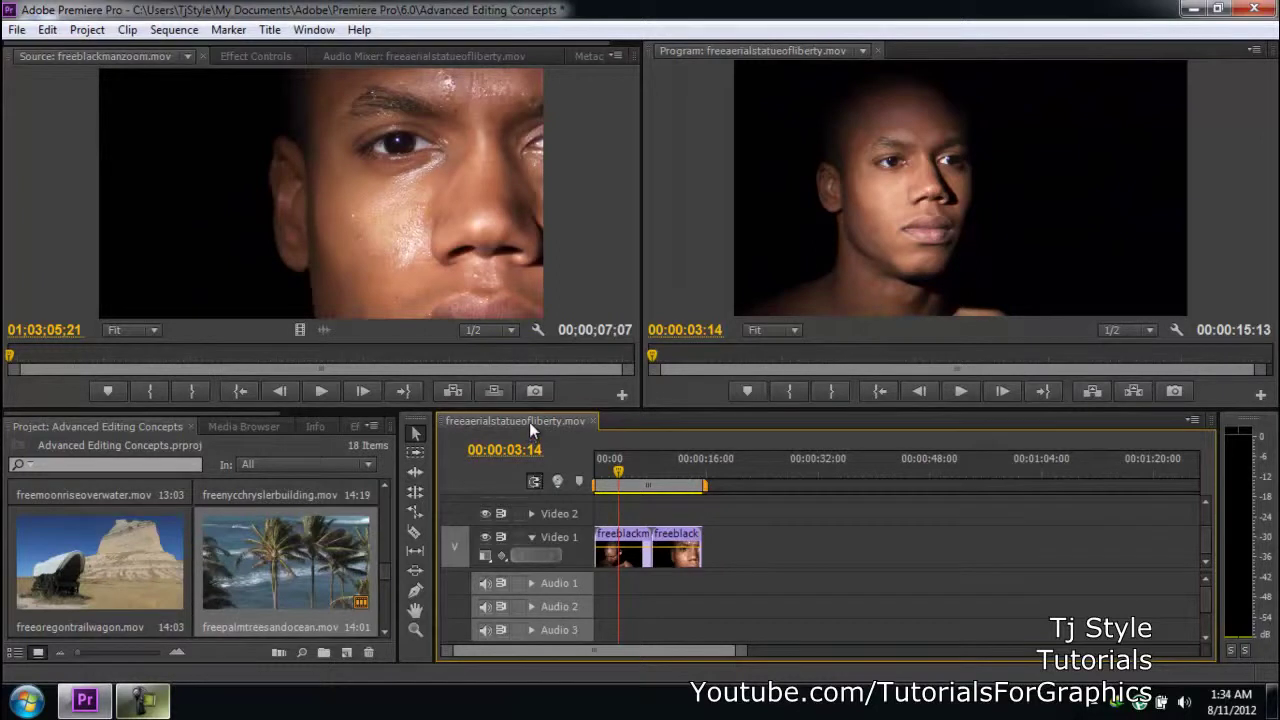
Mark an In point at 00:00:02:28 with Ripple Edit active and save the project.
key("b")
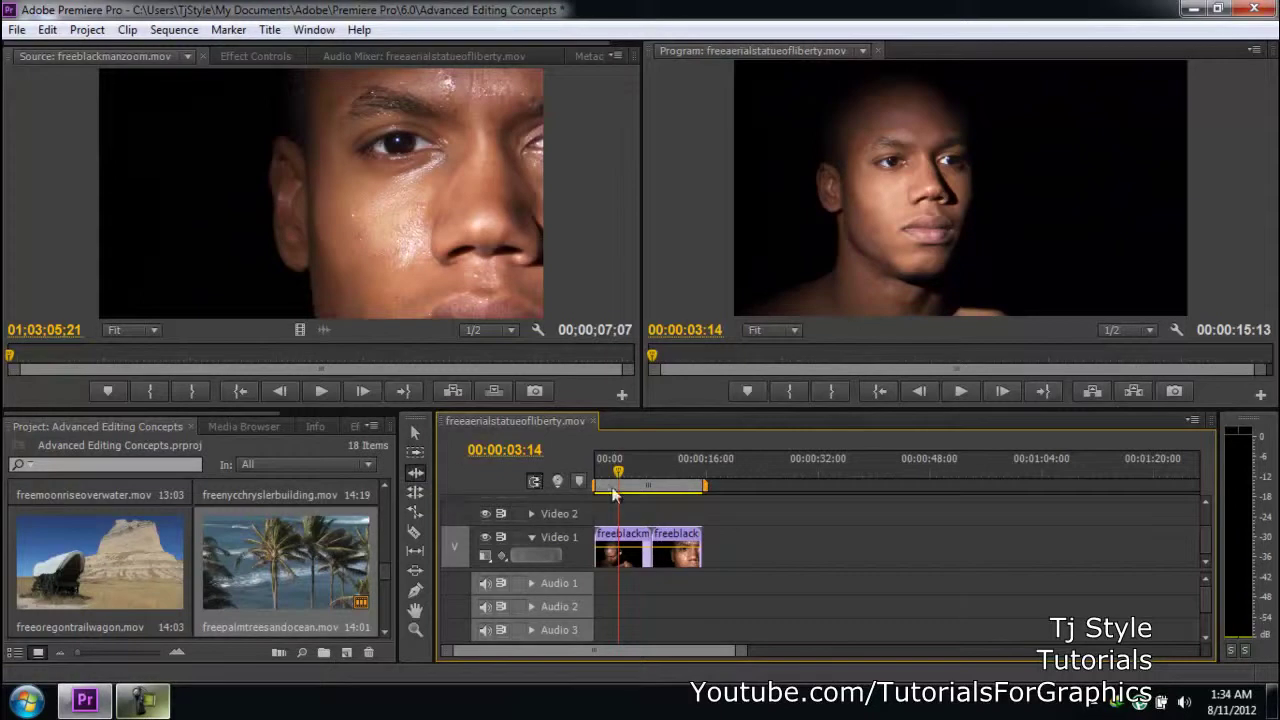
mouse_move(614, 477)
left_mouse_down()
mouse_move(597, 477)
mouse_move(615, 478)
left_mouse_up()
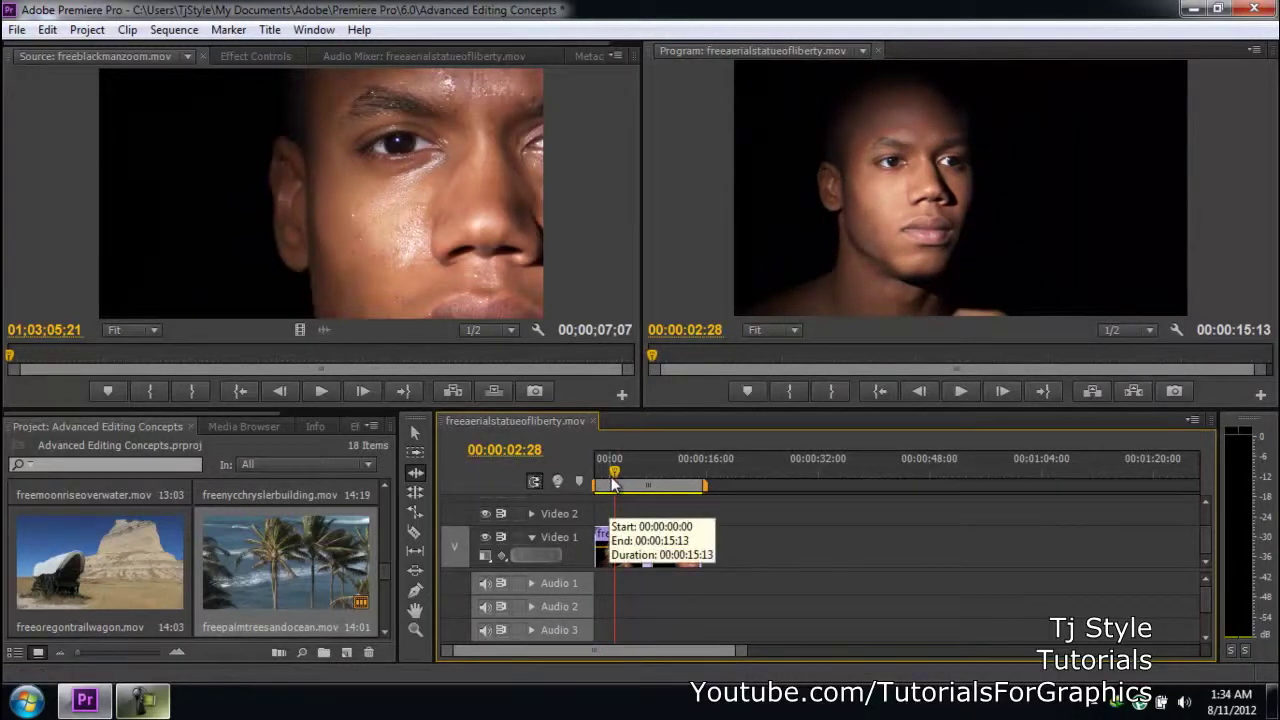
key("i")
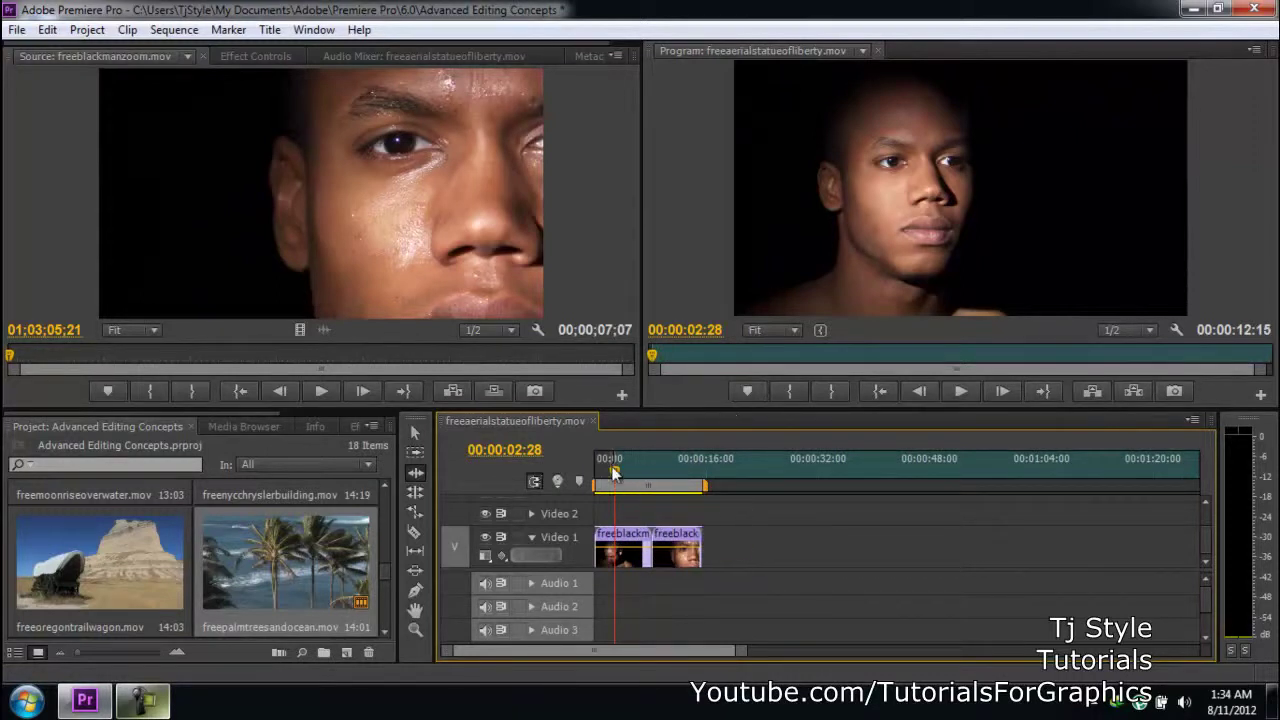
mouse_move(612, 472)
left_mouse_down()
mouse_move(595, 474)
mouse_move(613, 468)
left_mouse_up()
key("ctrl+s")
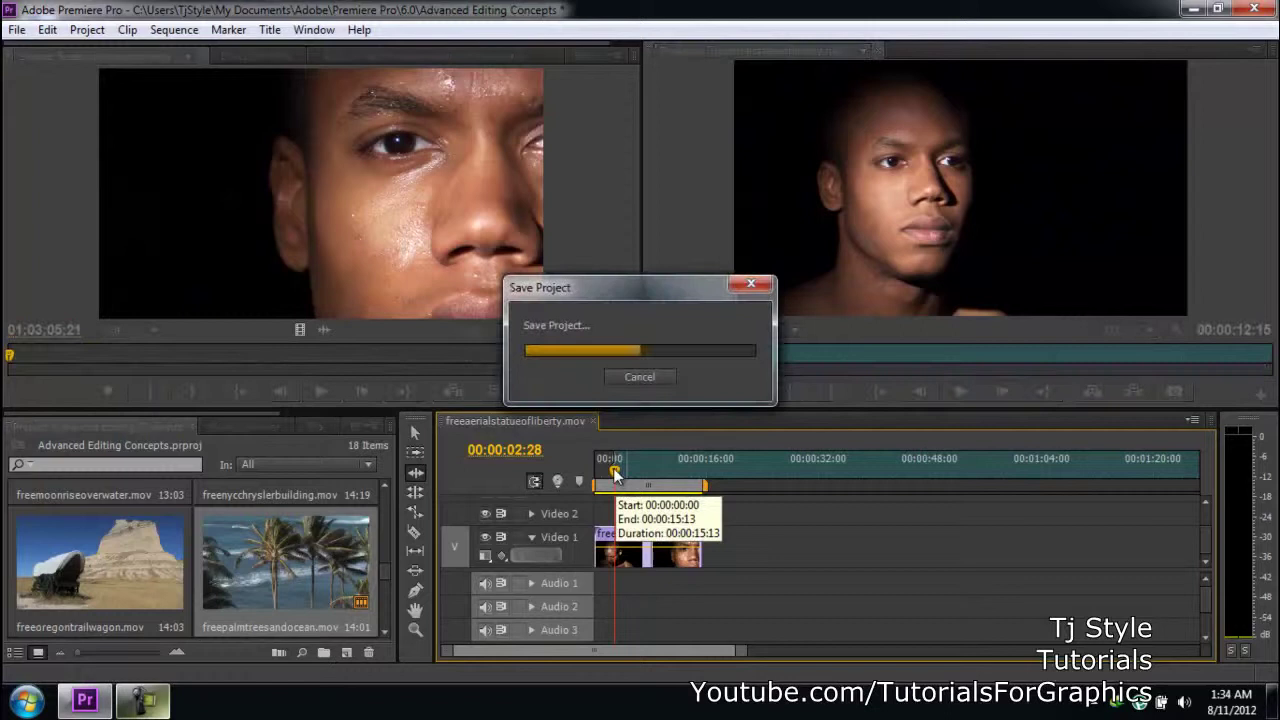
left_click_drag(617, 471, 617, 476)
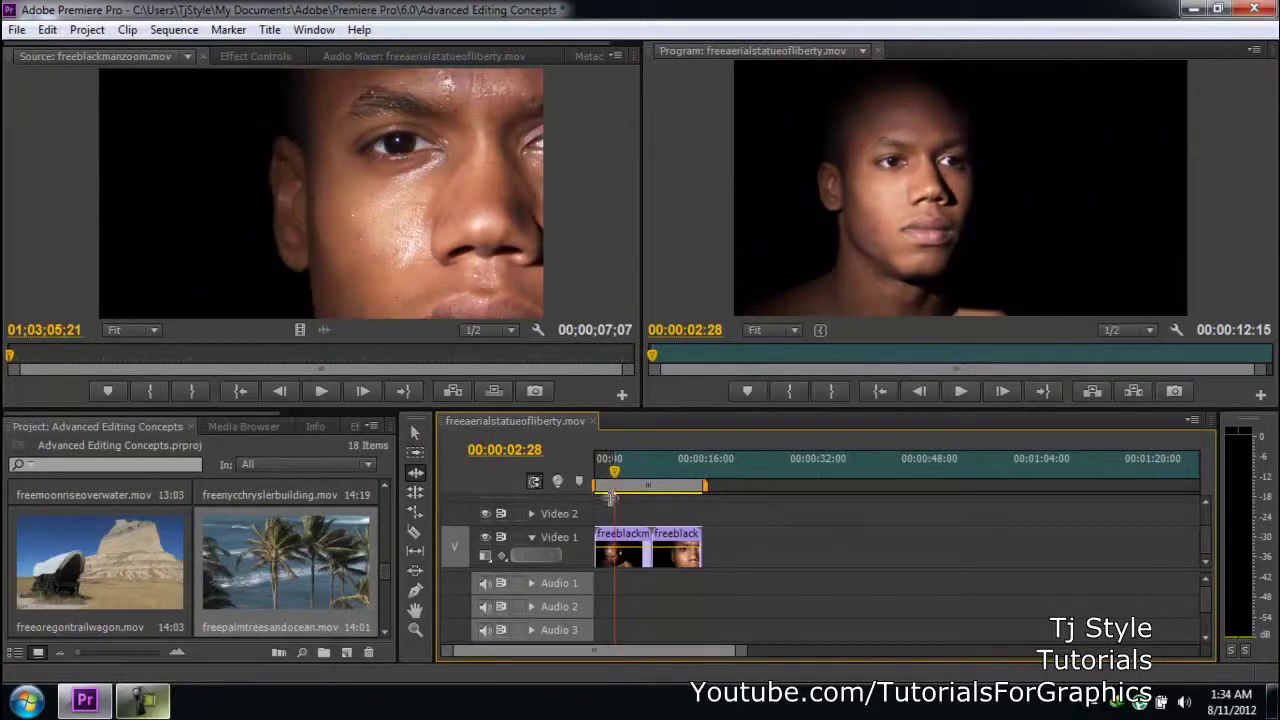
Ripple-trim 00:00:02:28 off the first close-up's start, shifting the second clip earlier.
left_click(416, 478)
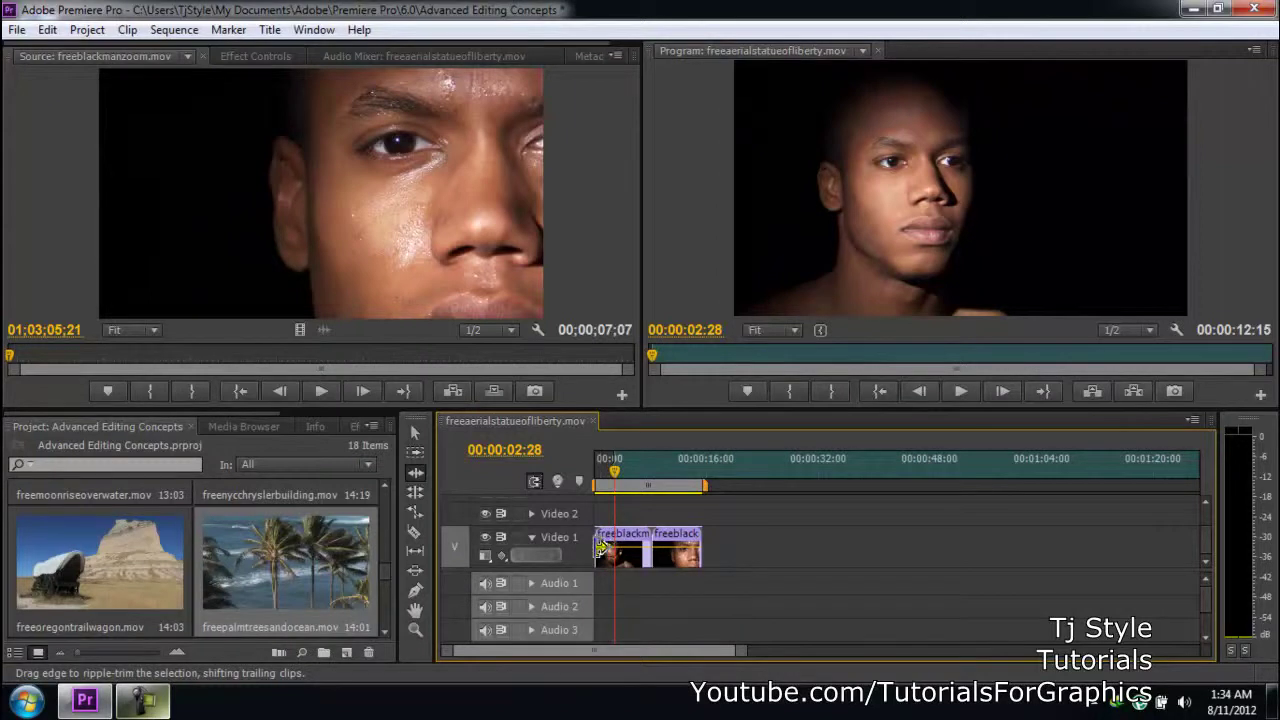
left_click_drag(601, 545, 620, 548)
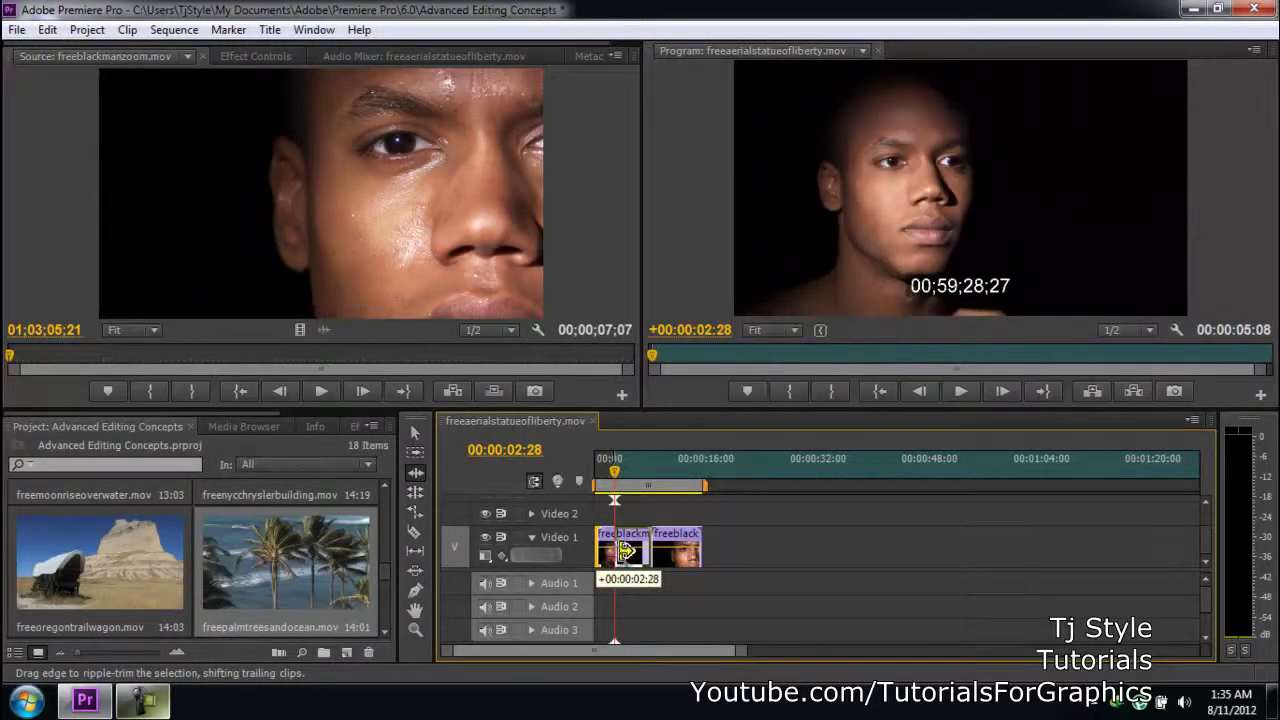
mouse_move(628, 550)
left_mouse_down()
mouse_move(604, 550)
mouse_move(621, 553)
left_mouse_up()
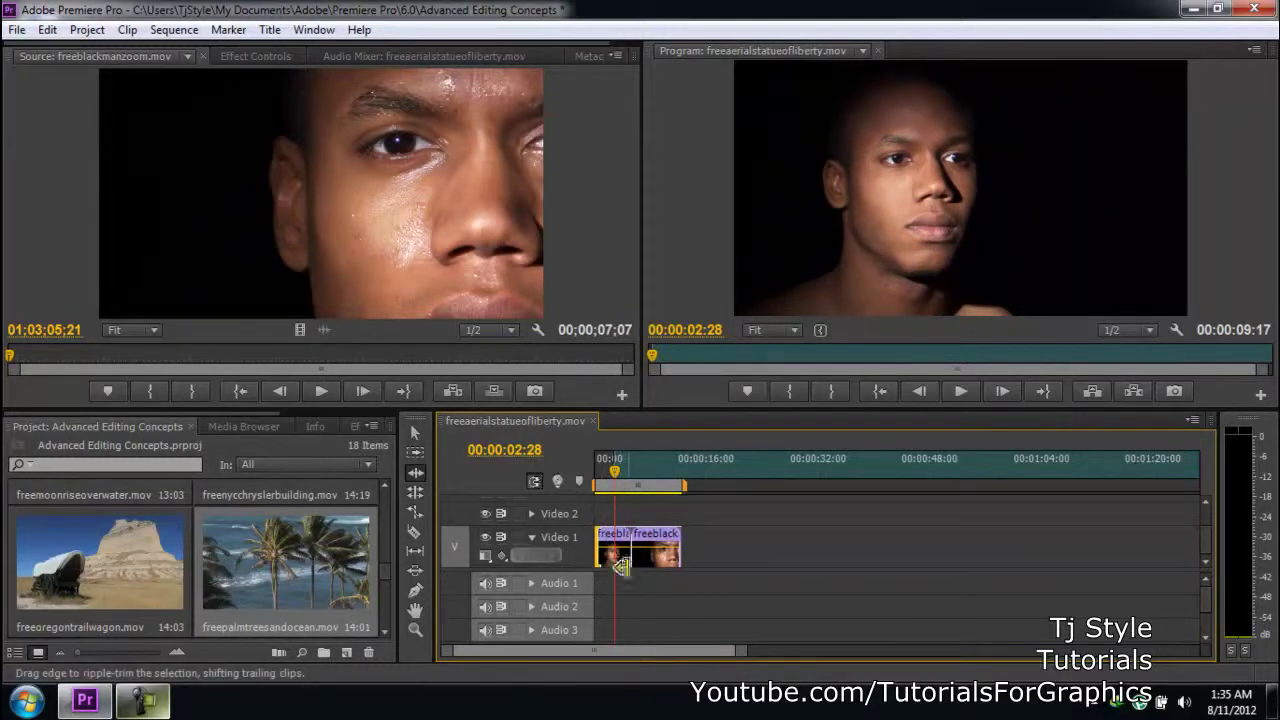
left_click(894, 568)
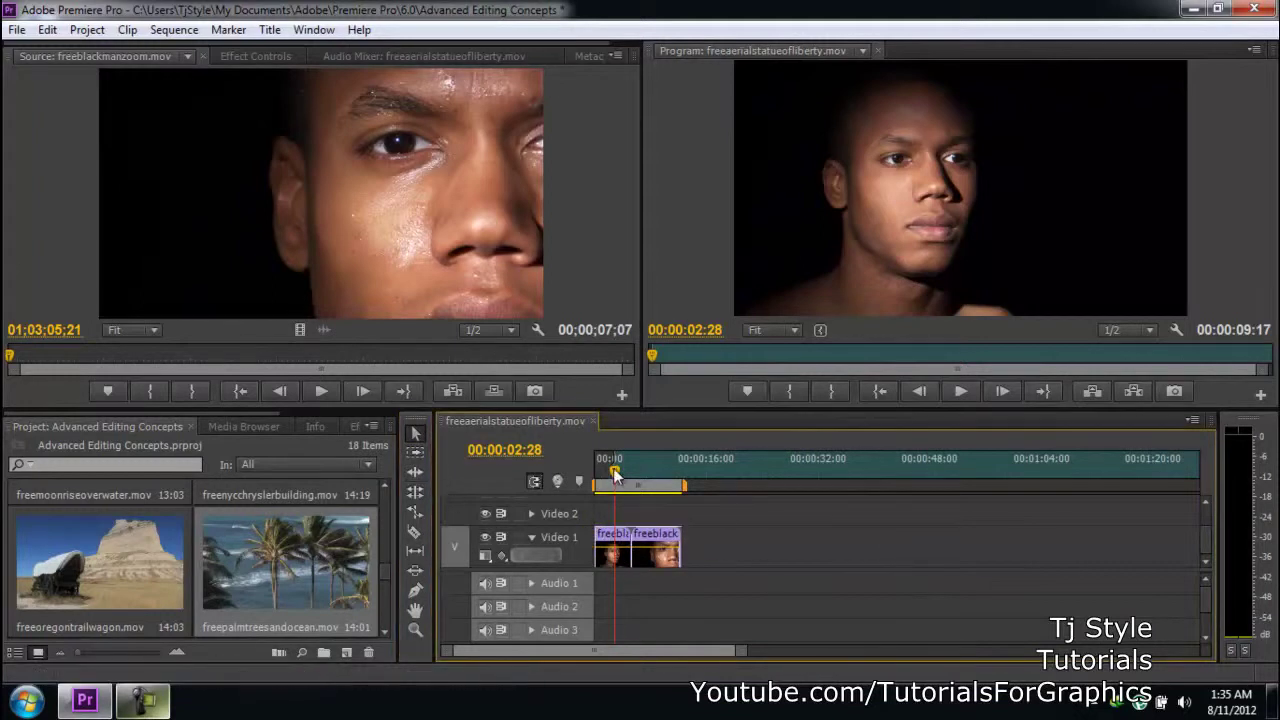
left_click_drag(614, 475, 593, 474)
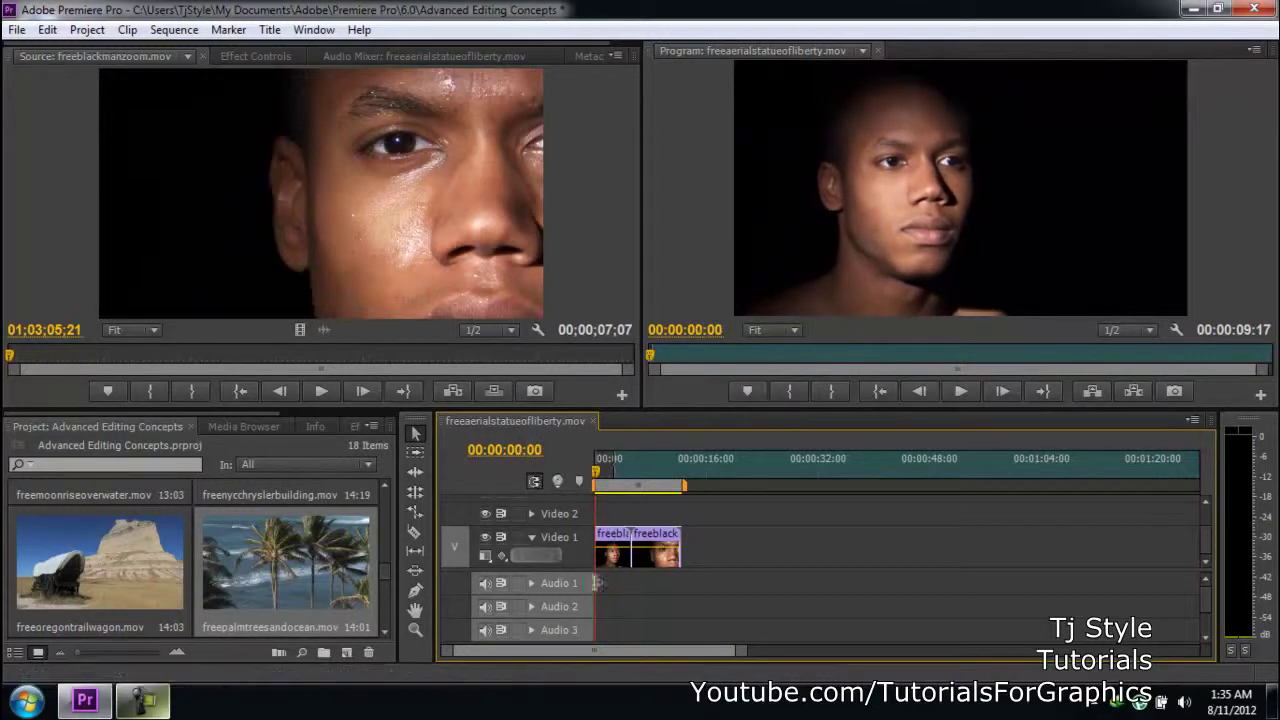
left_click(143, 700)
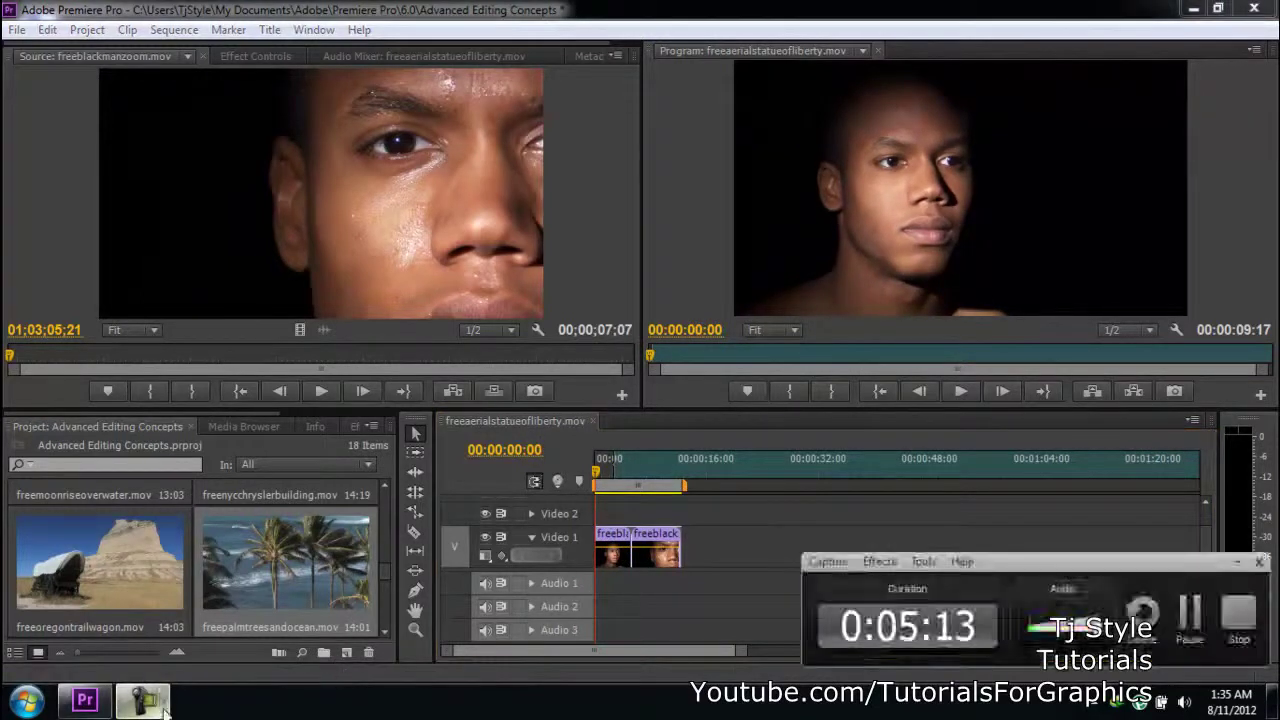
left_click(720, 655)
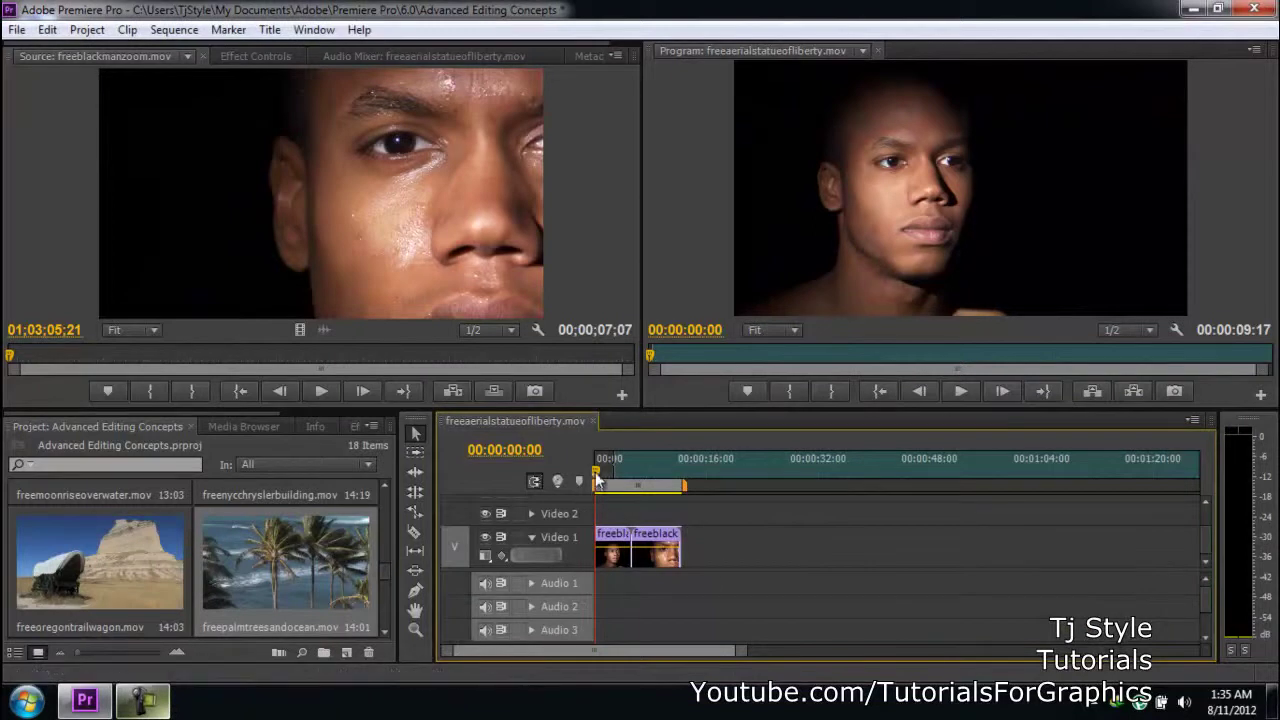
left_click_drag(597, 472, 561, 476)
left_click(416, 474)
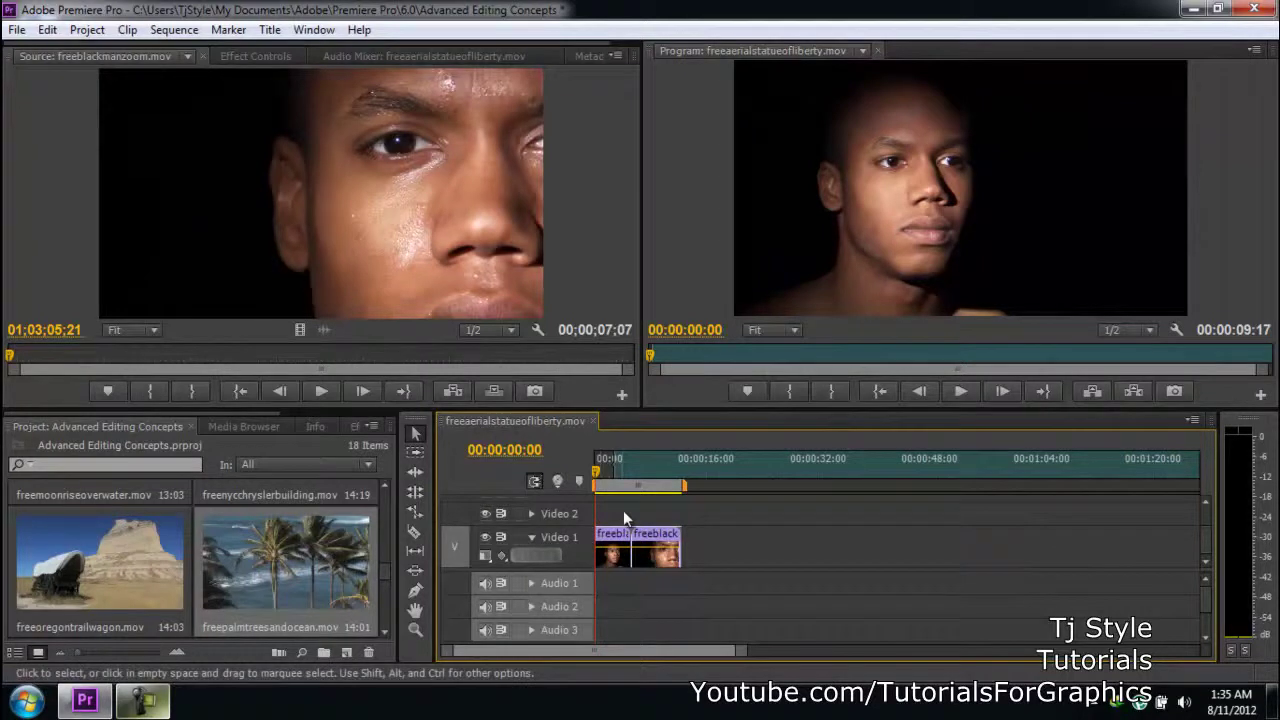
left_click_drag(598, 466, 608, 471)
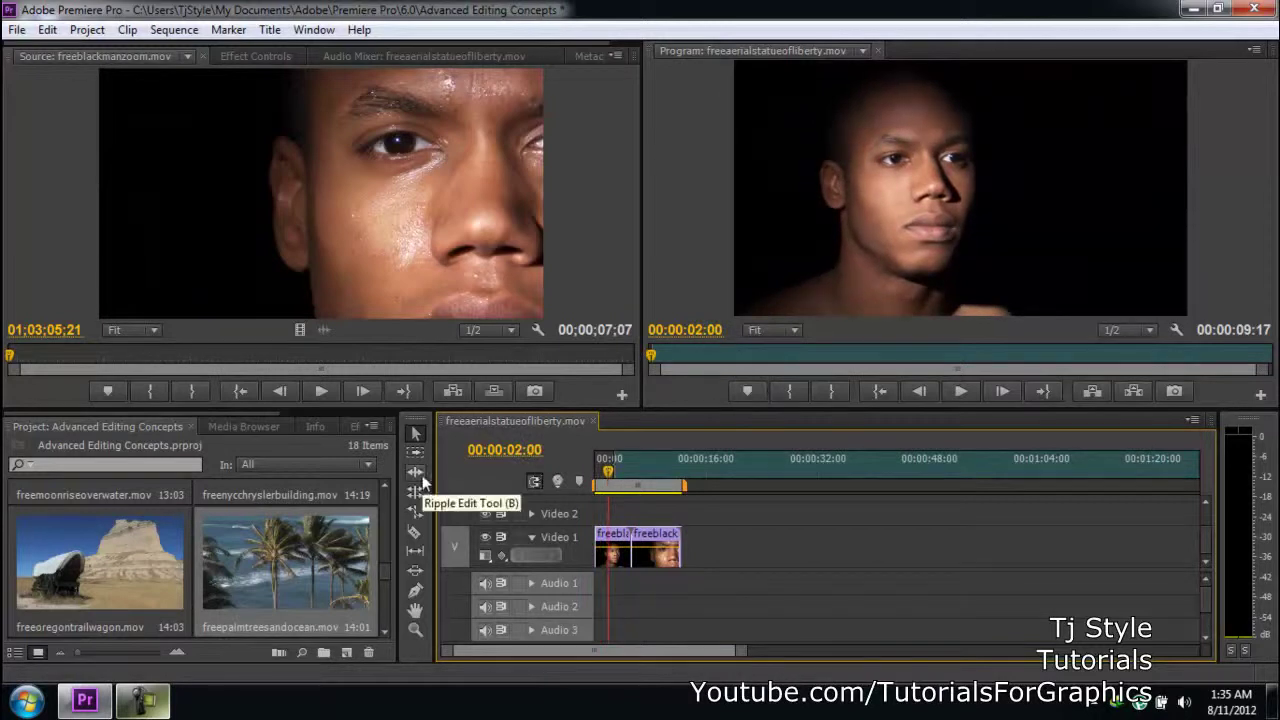
left_click(619, 473)
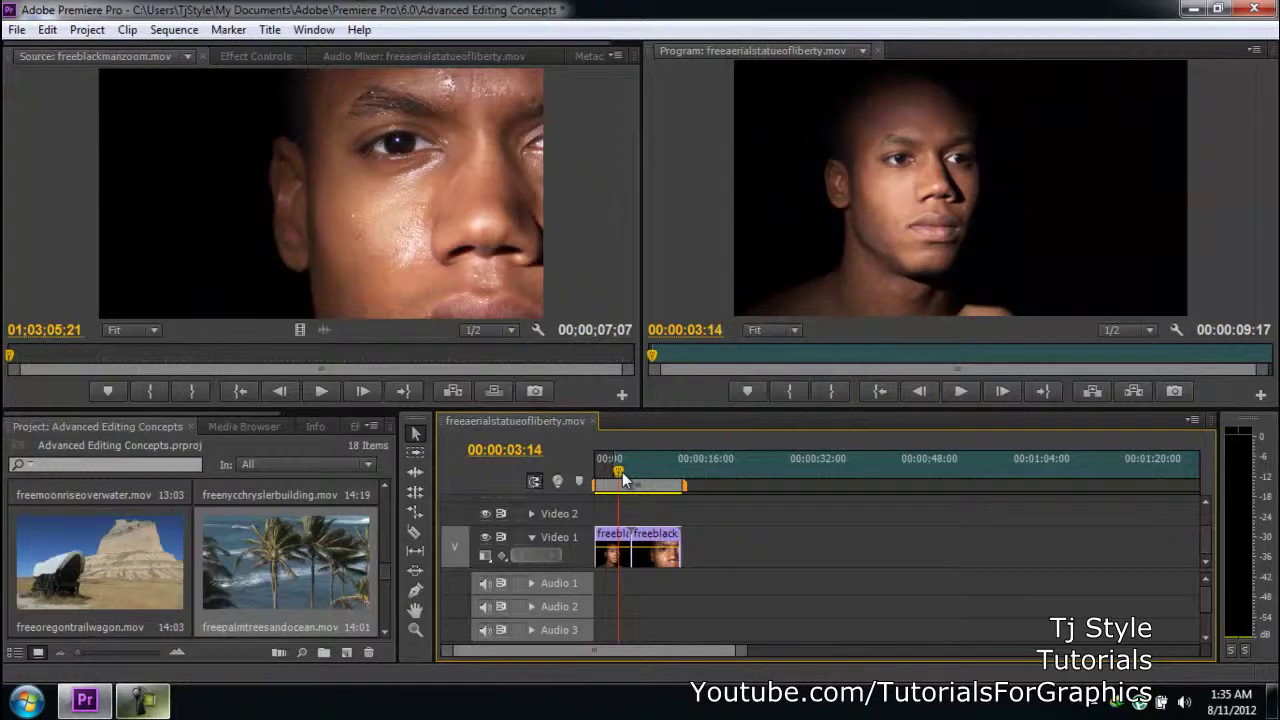
left_click(160, 703)
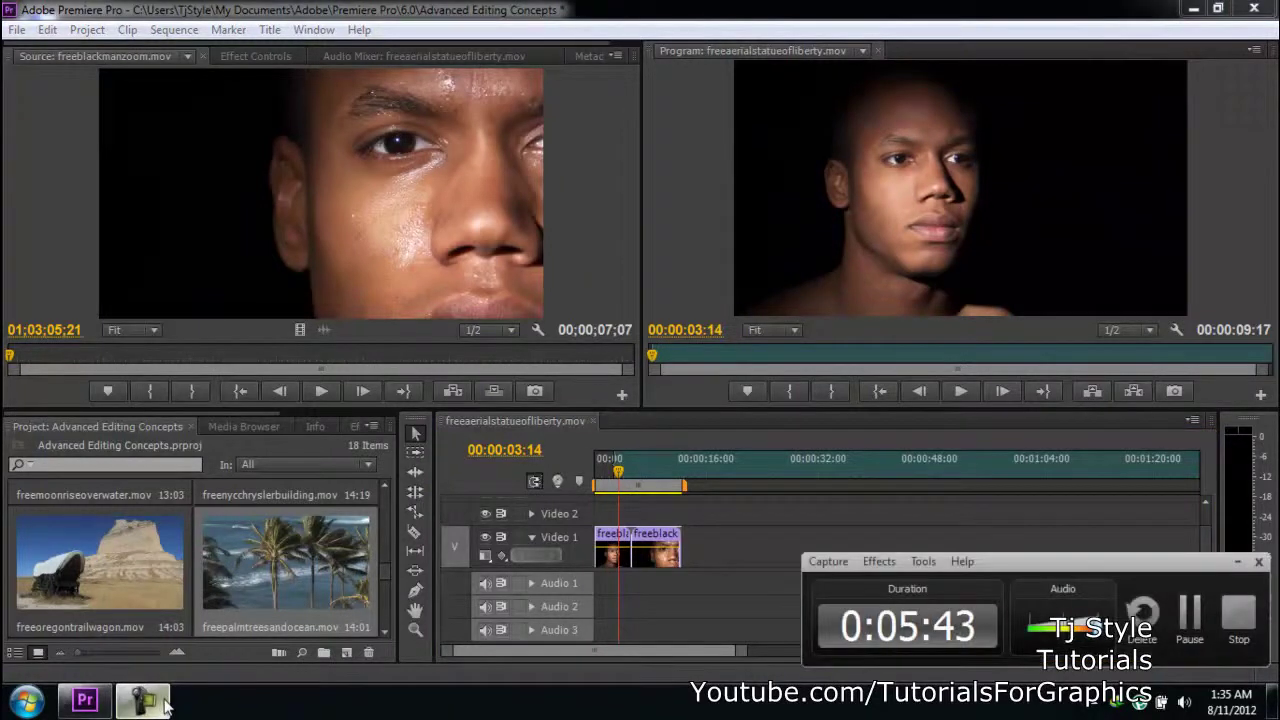